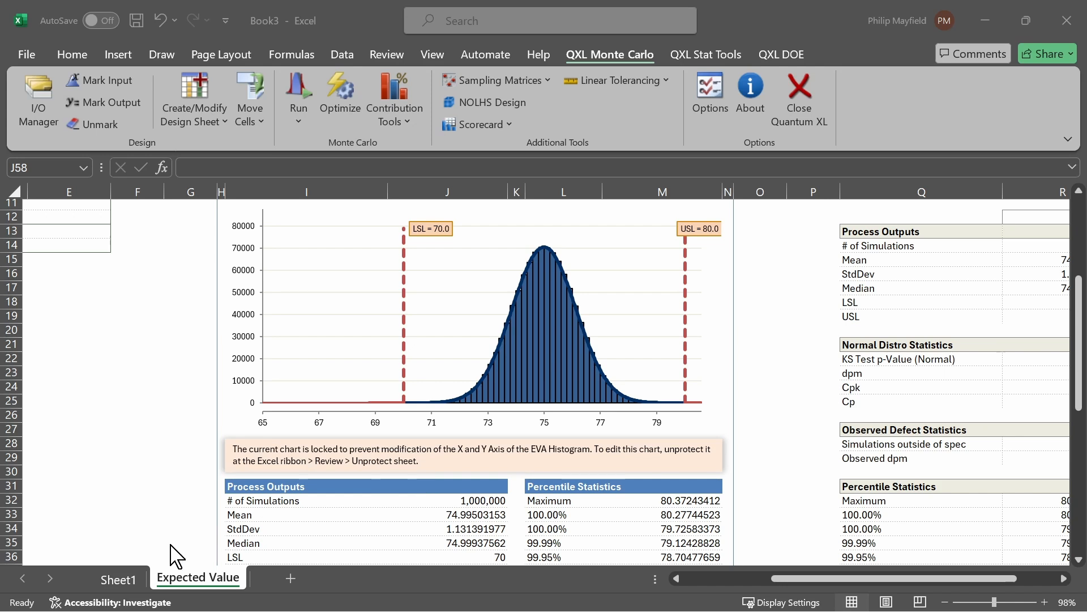
Step: Draw an ink arrow pointing to the StdDev value in the Expected Value process outputs table
click(116, 577)
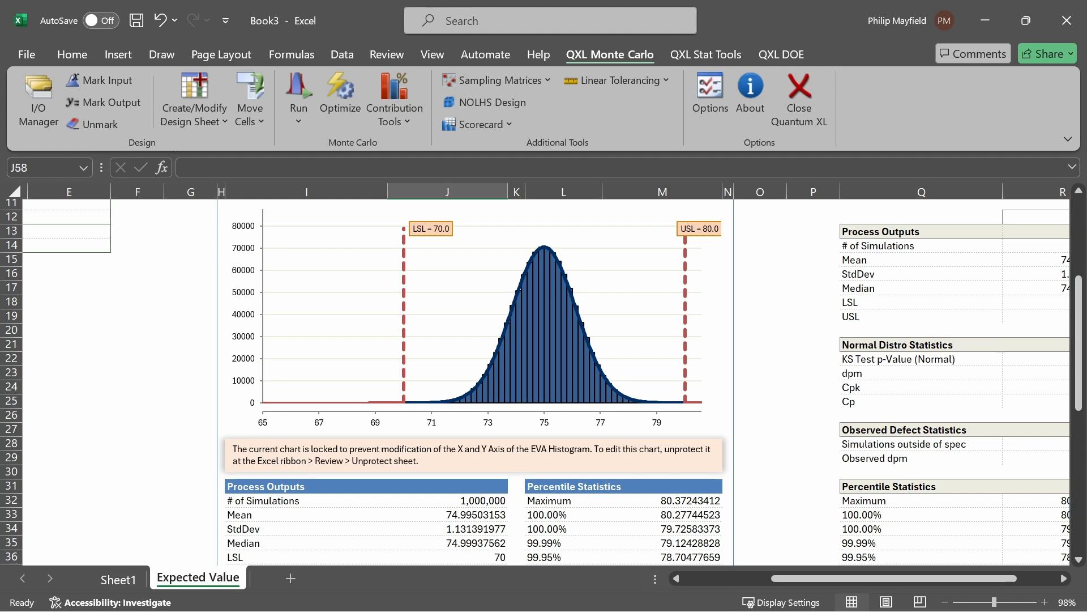
scroll(535, 382, down, 1)
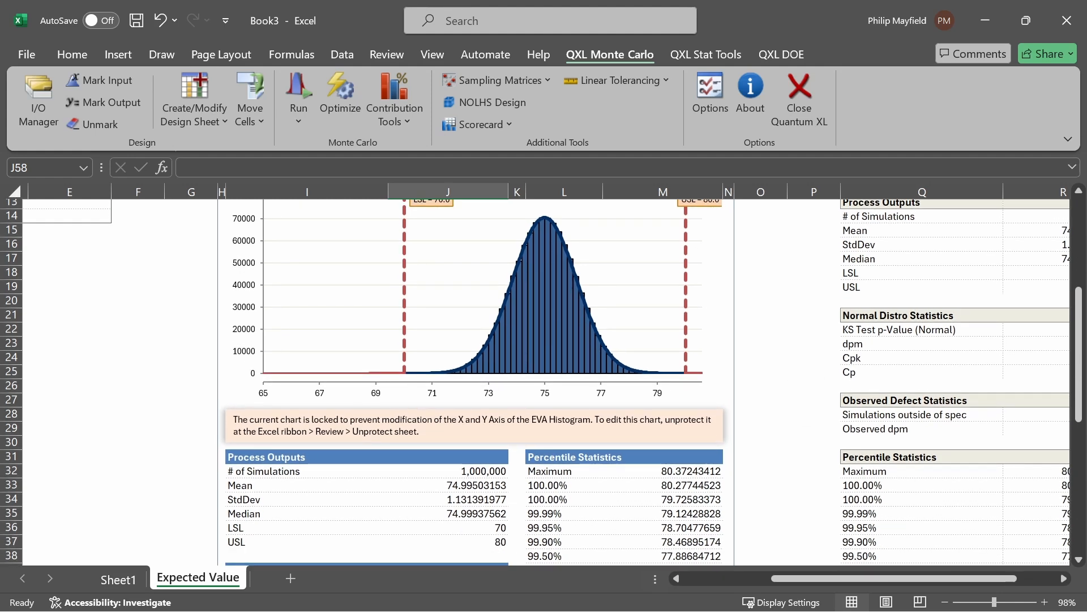
mouse_move(265, 497)
mouse_down()
mouse_move(447, 499)
mouse_move(433, 510)
mouse_up()
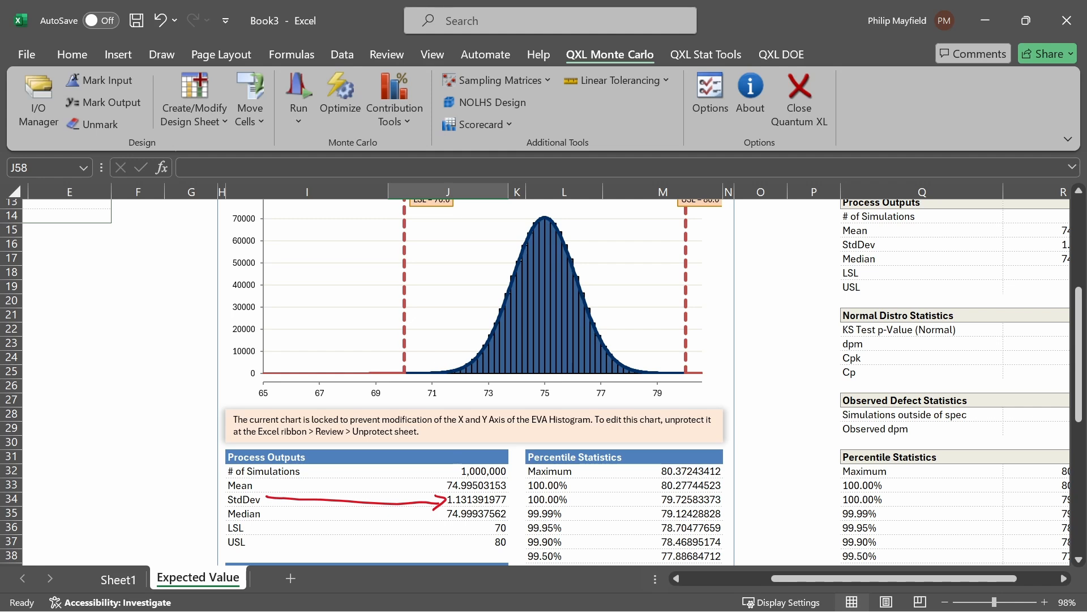
Step: On Sheet1, write the input distributions R1 ~ N(300, 2) and R2 ~ N(100, 2) in ink beside the circuit sketch
click(118, 580)
scroll(544, 339, right, 4)
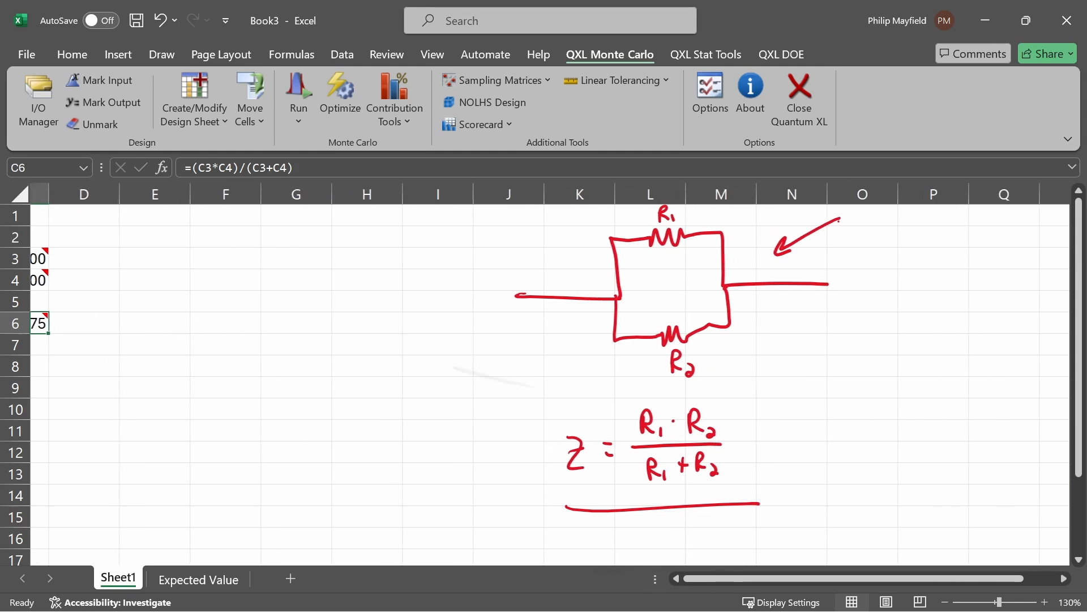
mouse_move(732, 382)
mouse_down()
mouse_move(738, 409)
mouse_move(749, 400)
mouse_move(754, 408)
mouse_move(798, 356)
mouse_move(815, 371)
mouse_move(843, 335)
mouse_up()
mouse_move(856, 339)
mouse_down()
mouse_move(854, 352)
mouse_move(869, 311)
mouse_move(884, 328)
mouse_up()
mouse_move(756, 453)
mouse_down()
mouse_move(757, 471)
mouse_move(773, 467)
mouse_up()
mouse_move(777, 459)
mouse_down()
mouse_move(783, 472)
mouse_move(801, 438)
mouse_up()
mouse_move(812, 435)
mouse_down()
mouse_move(814, 418)
mouse_move(840, 430)
mouse_move(848, 417)
mouse_up()
mouse_move(853, 391)
mouse_down()
mouse_move(852, 407)
mouse_move(858, 398)
mouse_up()
drag(863, 390, 879, 410)
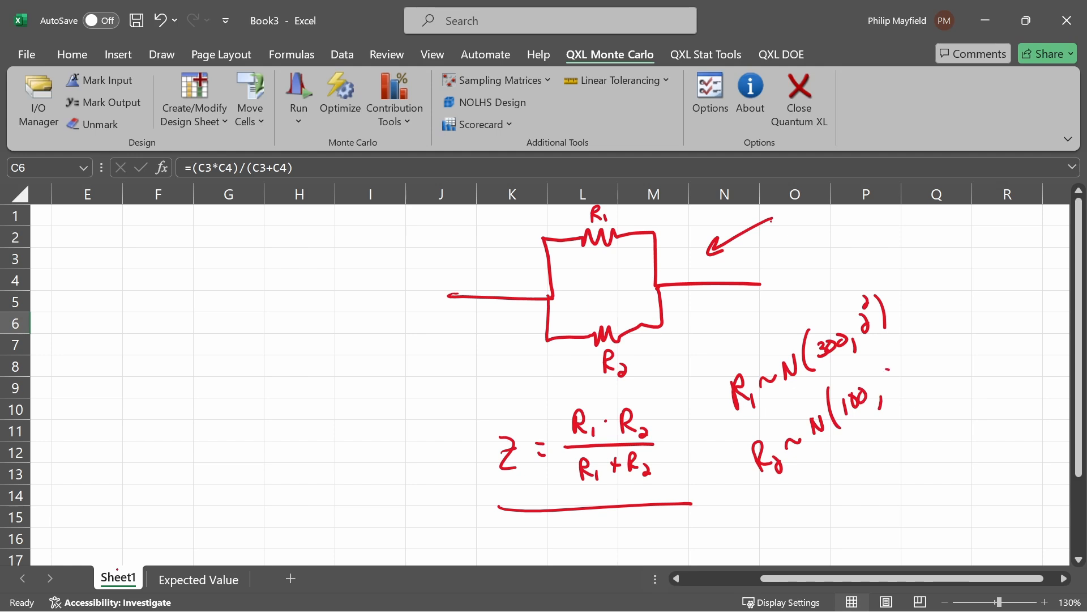
drag(891, 372, 898, 389)
drag(893, 352, 896, 366)
drag(907, 346, 911, 376)
click(224, 576)
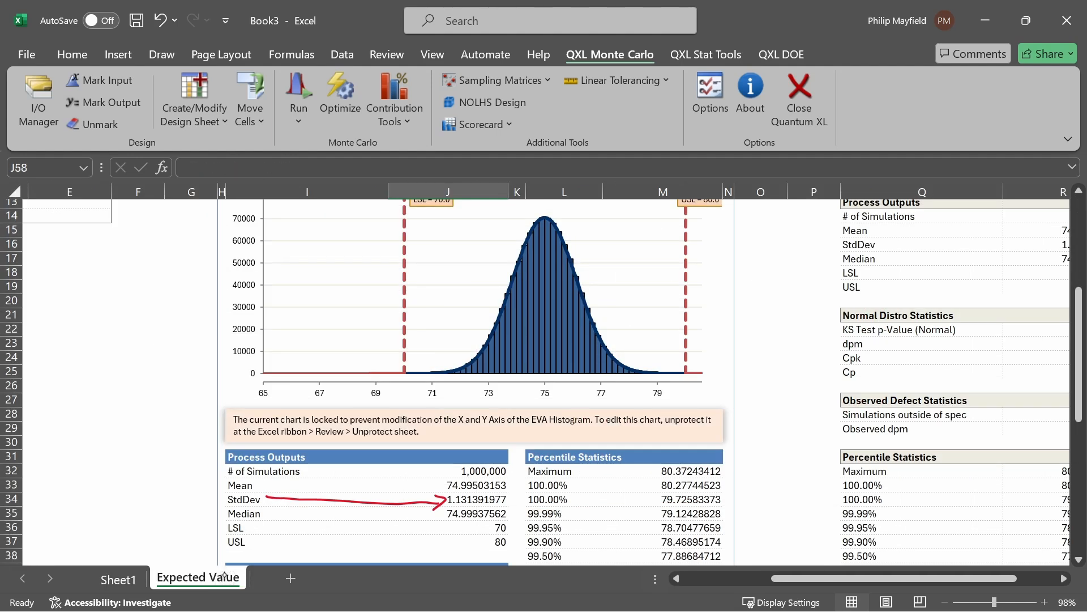
drag(546, 428, 506, 494)
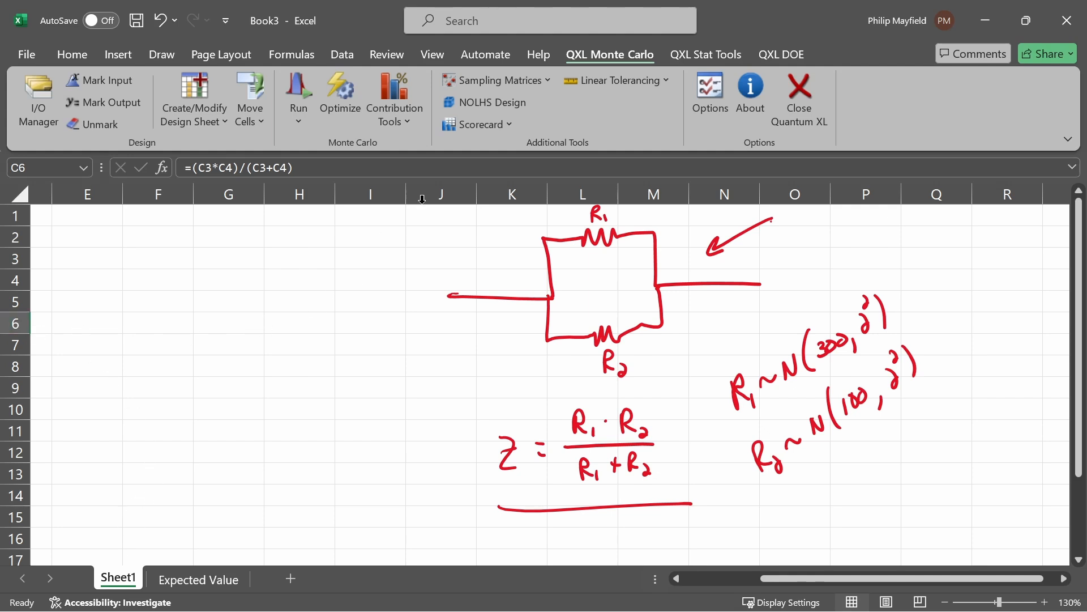
Step: Run the Percent Contribution tool with 1,000,000 simulations
click(400, 120)
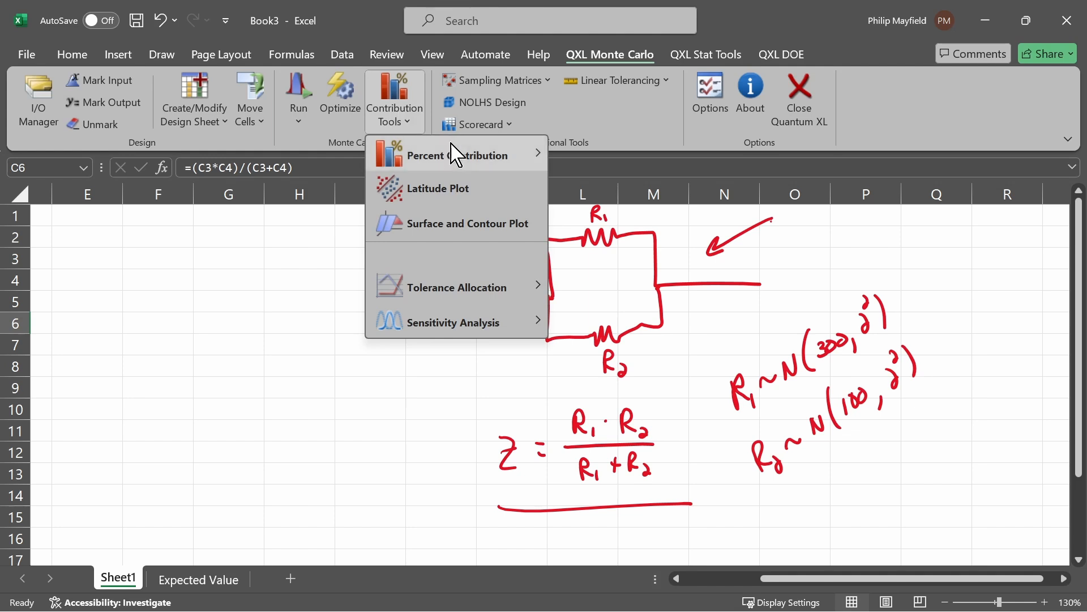
mouse_move(466, 156)
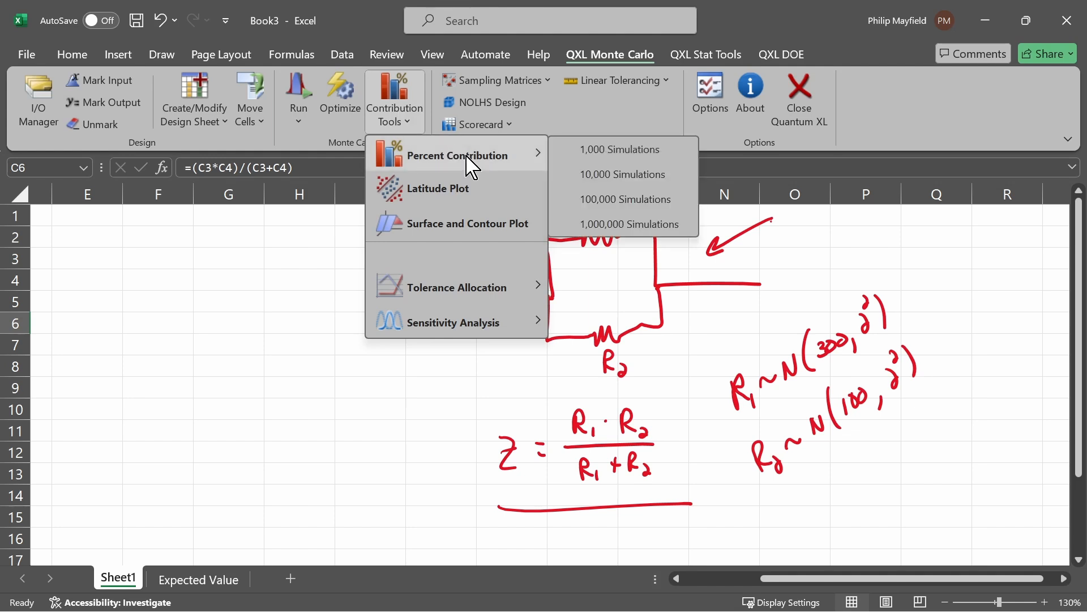
click(656, 224)
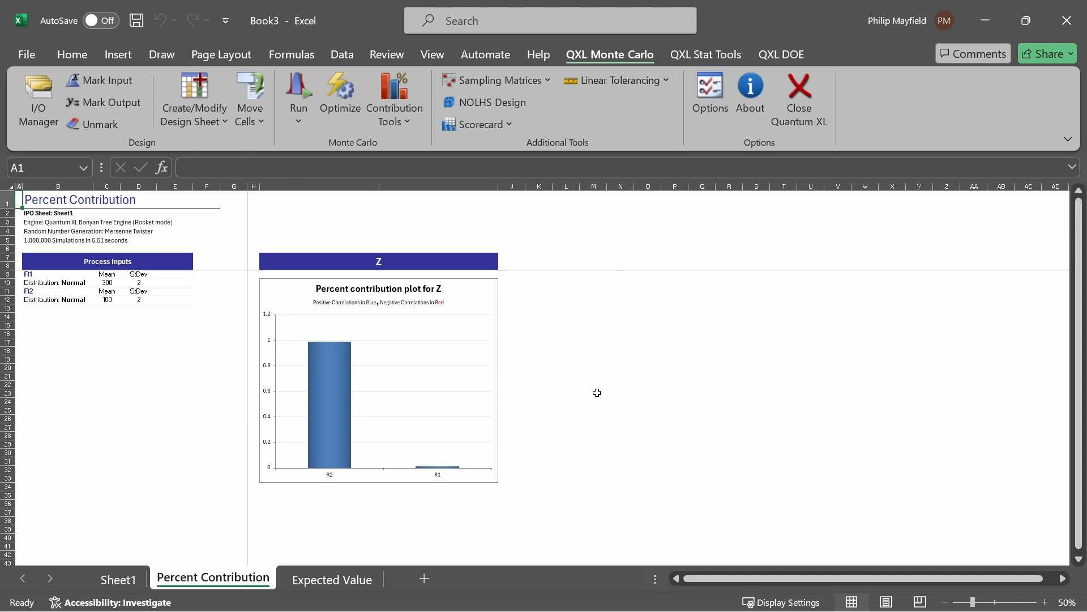
Step: Underline the IPO sheet, engine, random number generator, simulation count and run time in the Percent Contribution report header
scroll(596, 394, up, 5)
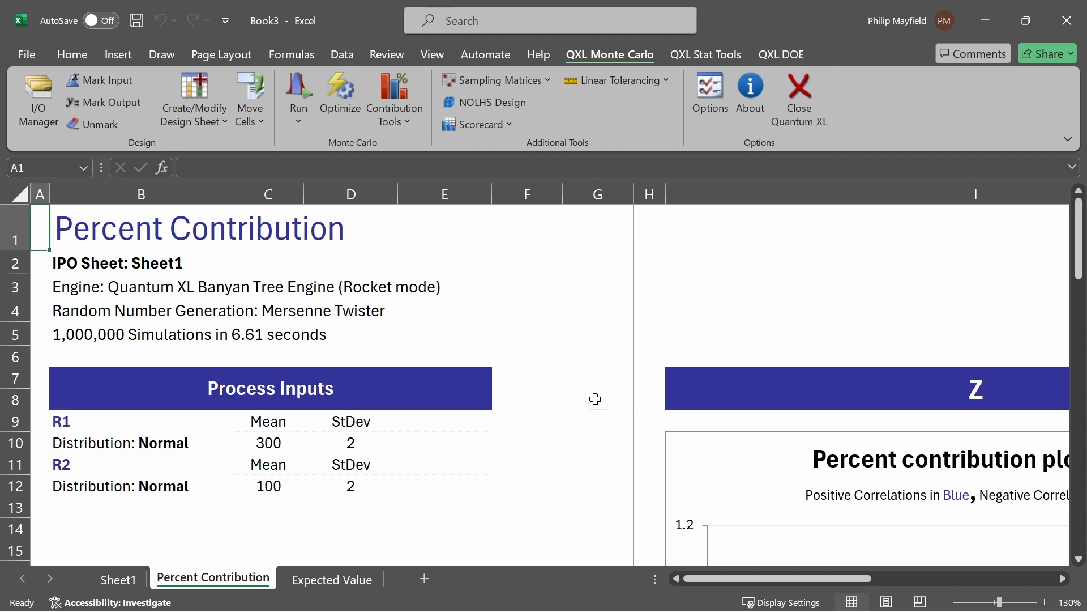
mouse_move(89, 274)
mouse_down()
mouse_move(168, 274)
mouse_move(226, 294)
mouse_move(416, 293)
mouse_up()
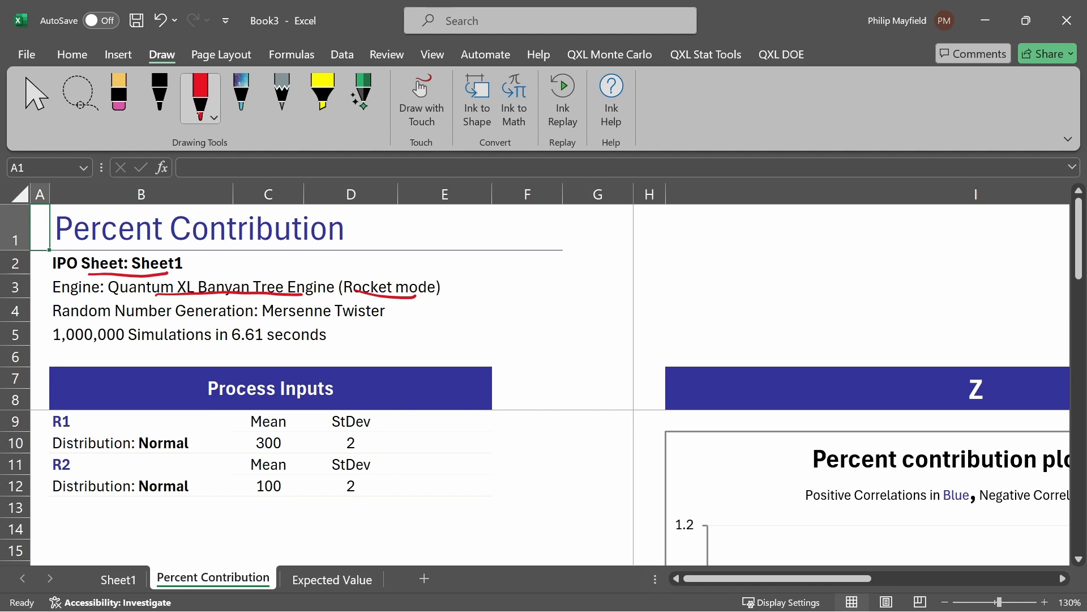
drag(281, 320, 364, 321)
drag(56, 350, 152, 352)
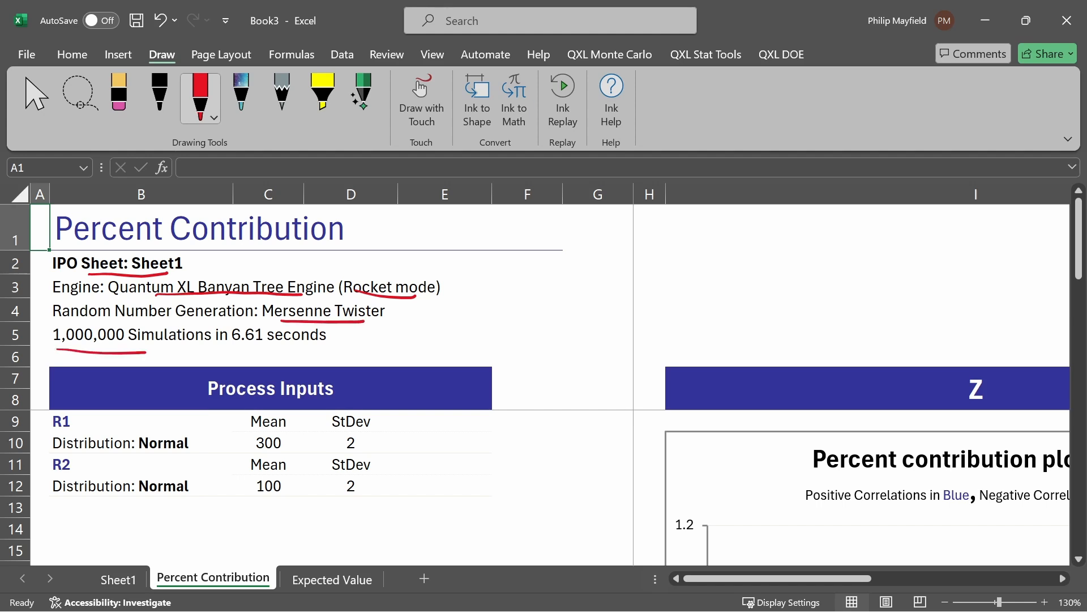
drag(224, 344, 284, 343)
Step: Hide rows 1 to 6 of the Percent Contribution sheet
scroll(535, 487, down, 1)
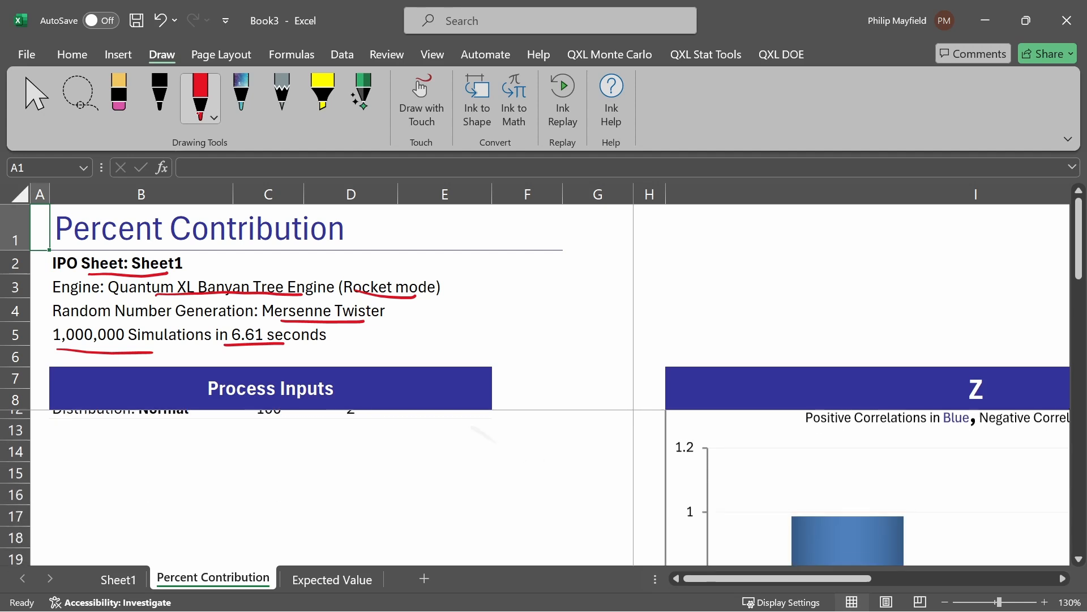
scroll(536, 487, up, 1)
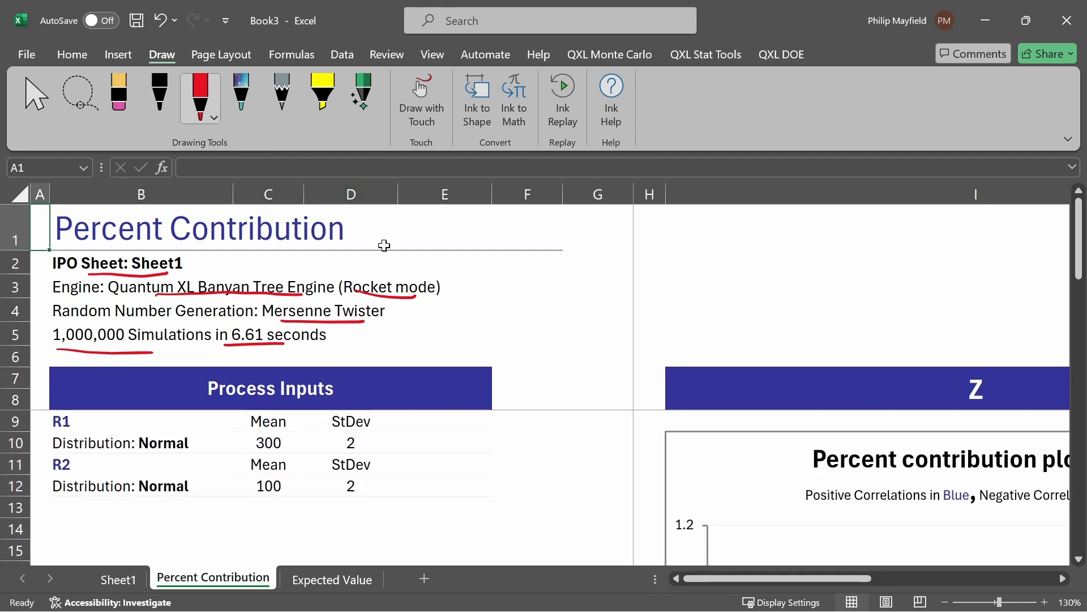
scroll(384, 243, down, 4)
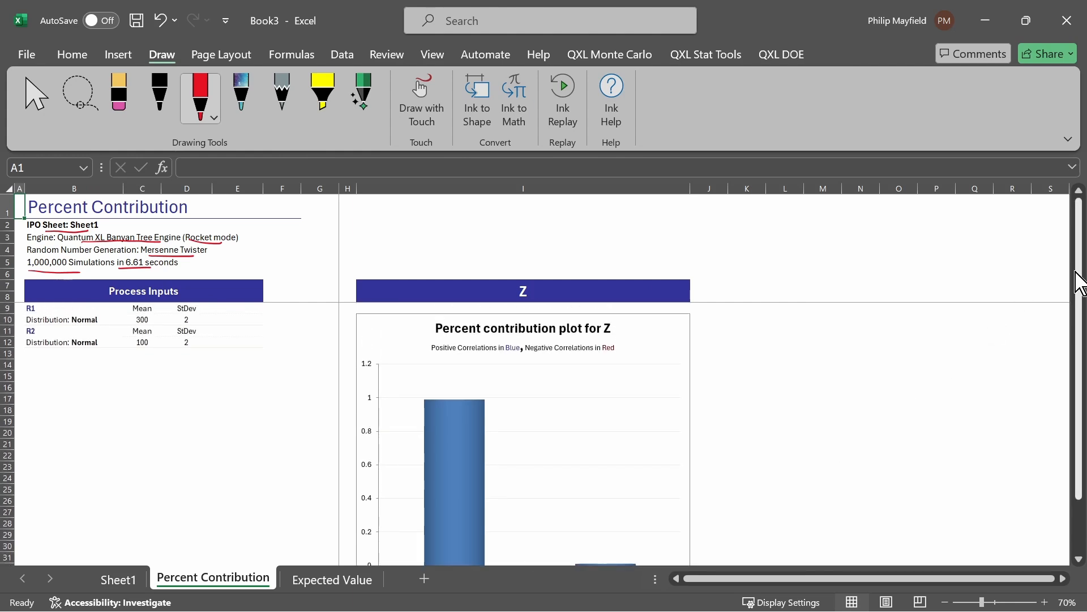
mouse_move(1083, 277)
mouse_down()
mouse_move(1081, 294)
mouse_move(1080, 272)
mouse_up()
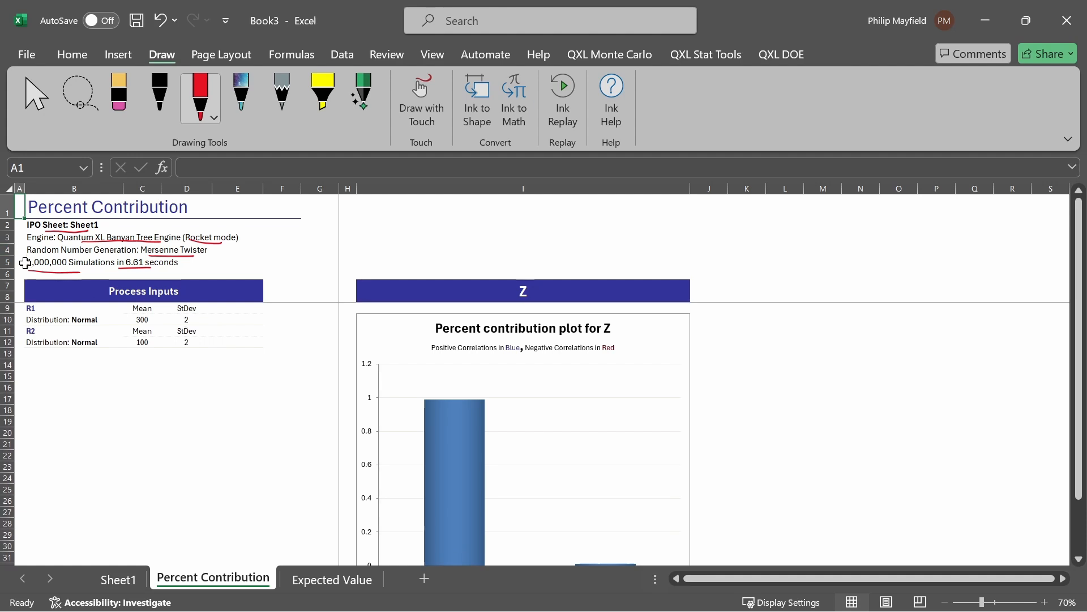
drag(8, 274, 8, 211)
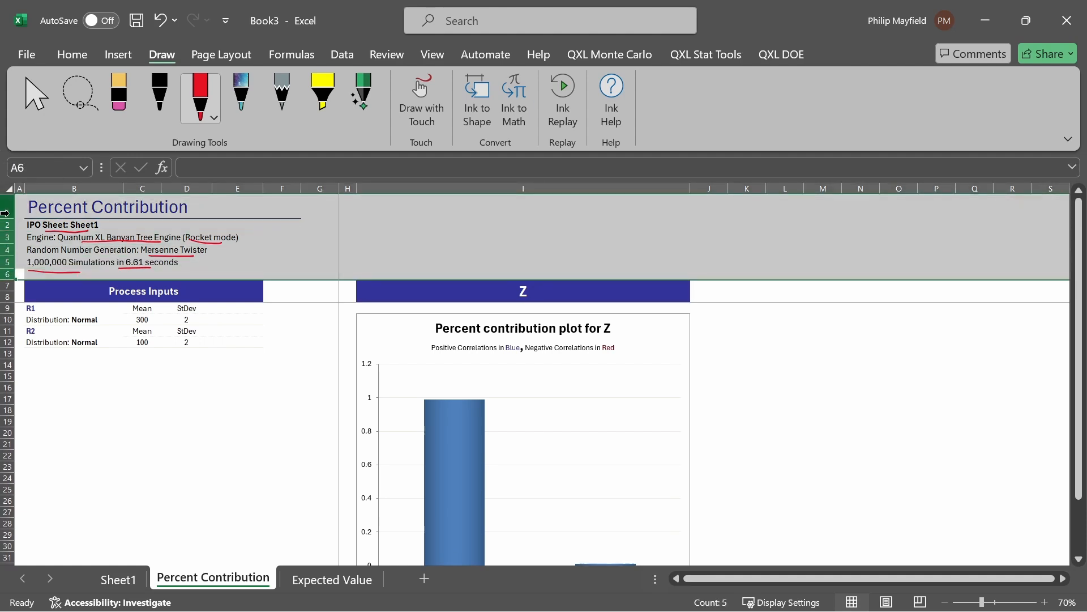
right_click(9, 213)
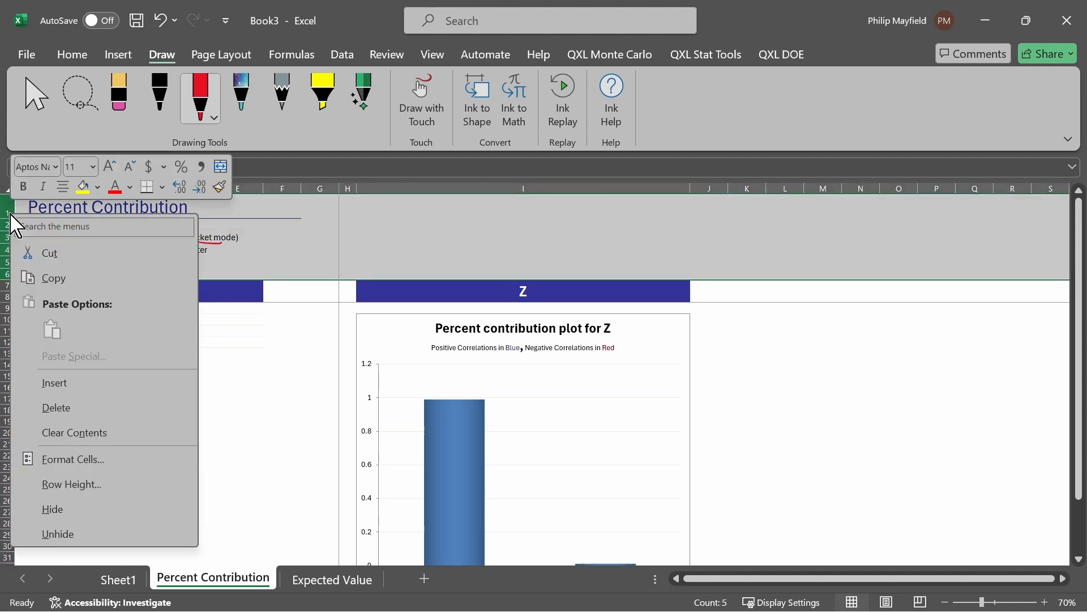
click(85, 510)
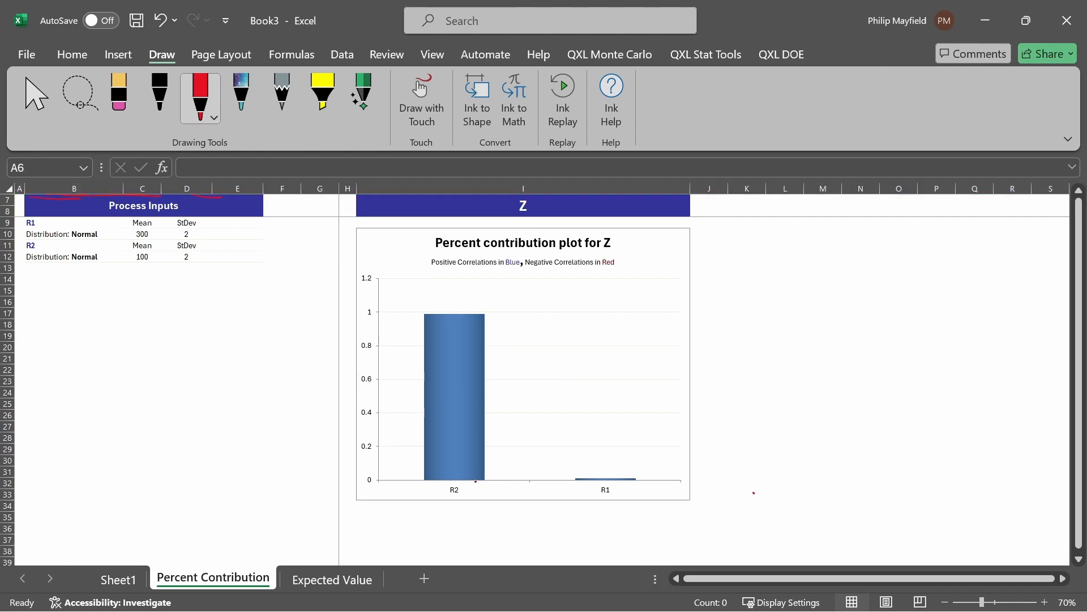
Step: Annotate the contribution chart in ink: arrow to the R2 bar, circle R2 and R1, underline the title, write σZ
mouse_move(456, 512)
mouse_down()
mouse_move(434, 498)
mouse_move(465, 511)
mouse_up()
mouse_move(464, 275)
mouse_down()
mouse_move(460, 309)
mouse_move(463, 299)
mouse_up()
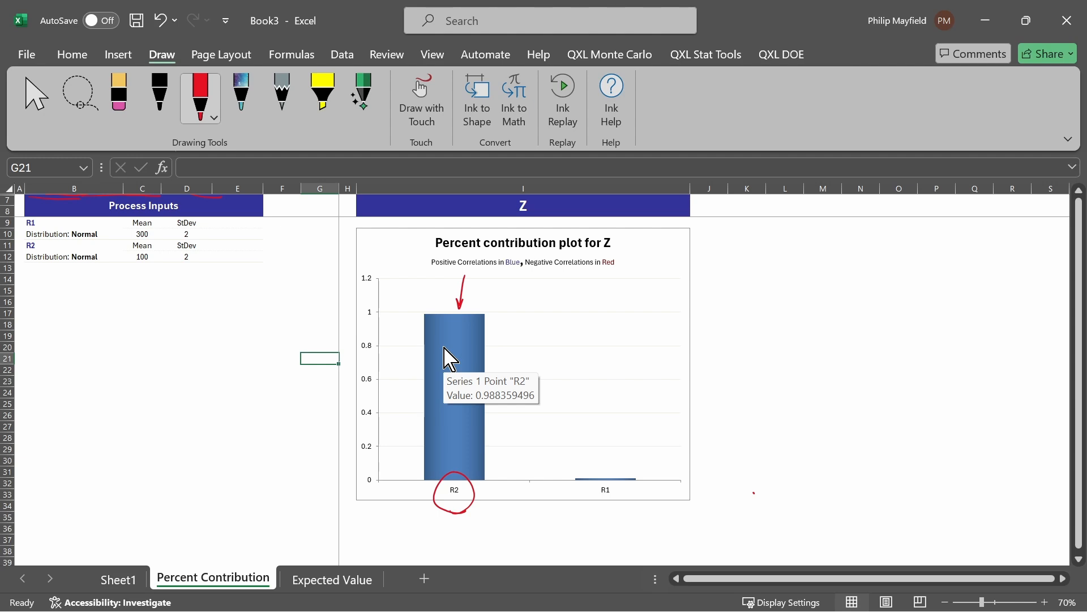
mouse_move(599, 506)
mouse_down()
mouse_move(643, 499)
mouse_move(583, 487)
mouse_move(598, 504)
mouse_up()
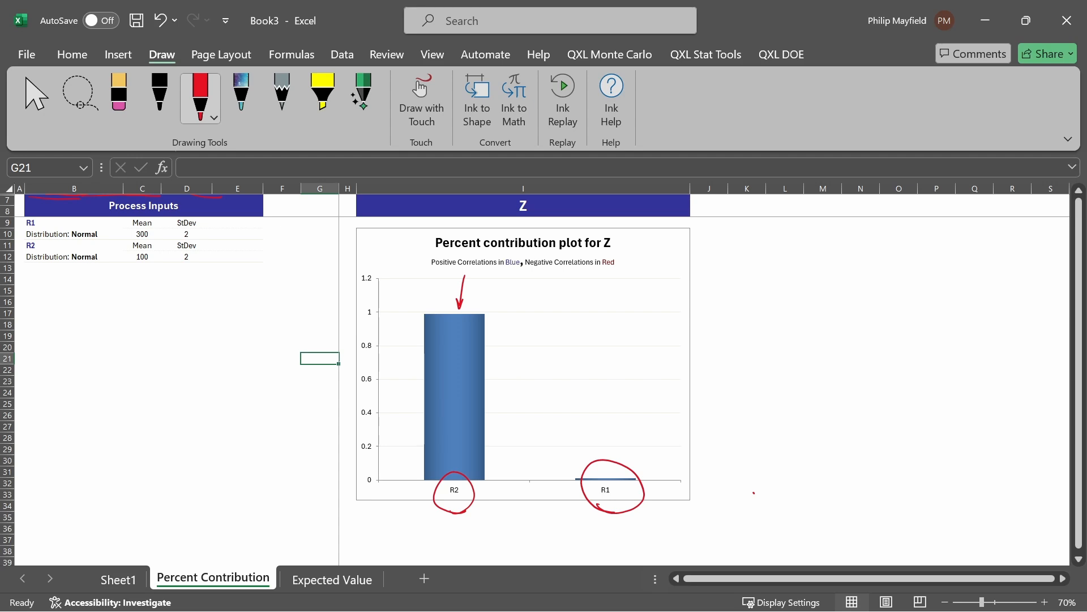
drag(438, 250, 545, 251)
drag(658, 242, 674, 233)
drag(665, 252, 677, 261)
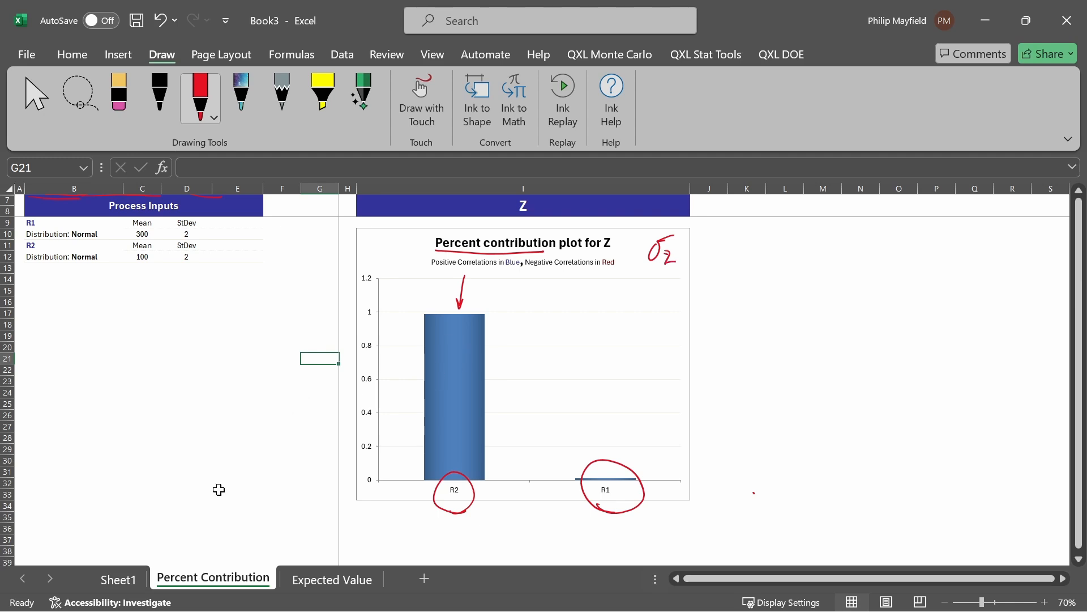
Step: From Sheet1, run Tolerance Allocation with 1,000,000 simulations
click(128, 579)
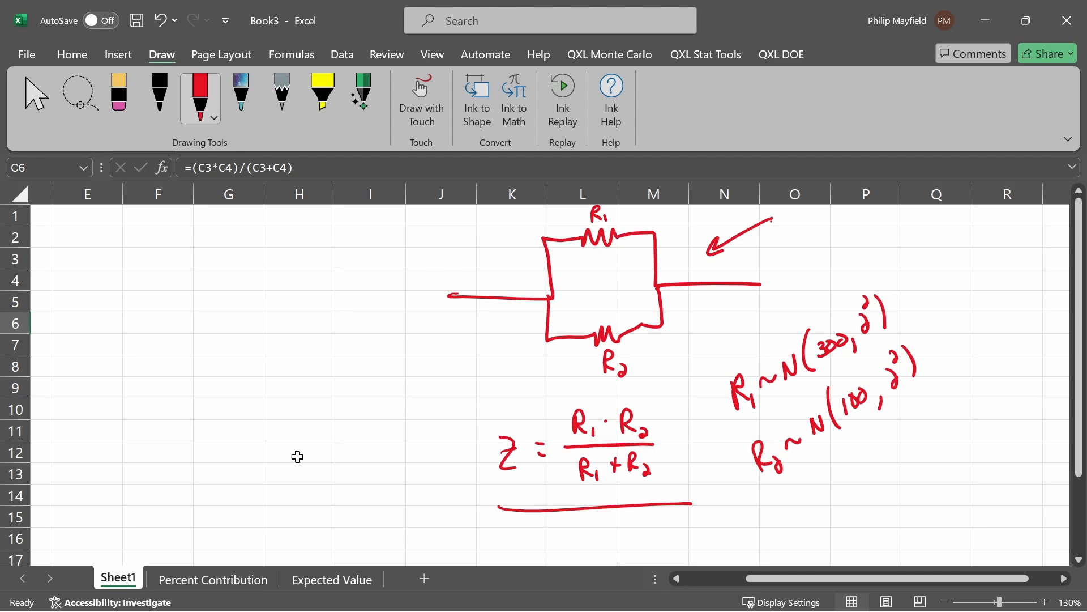
click(610, 54)
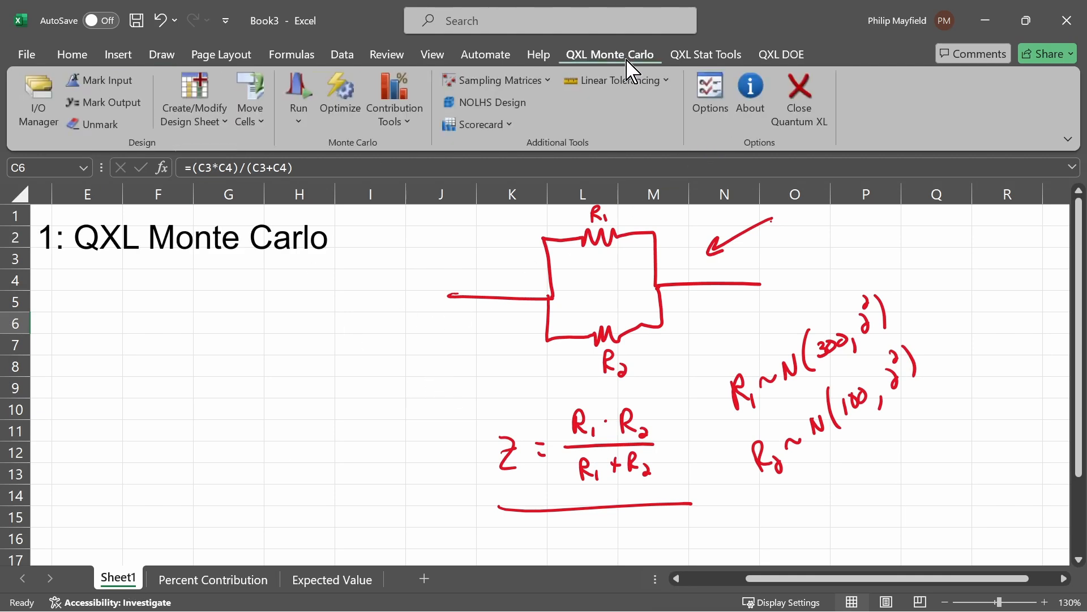
click(392, 120)
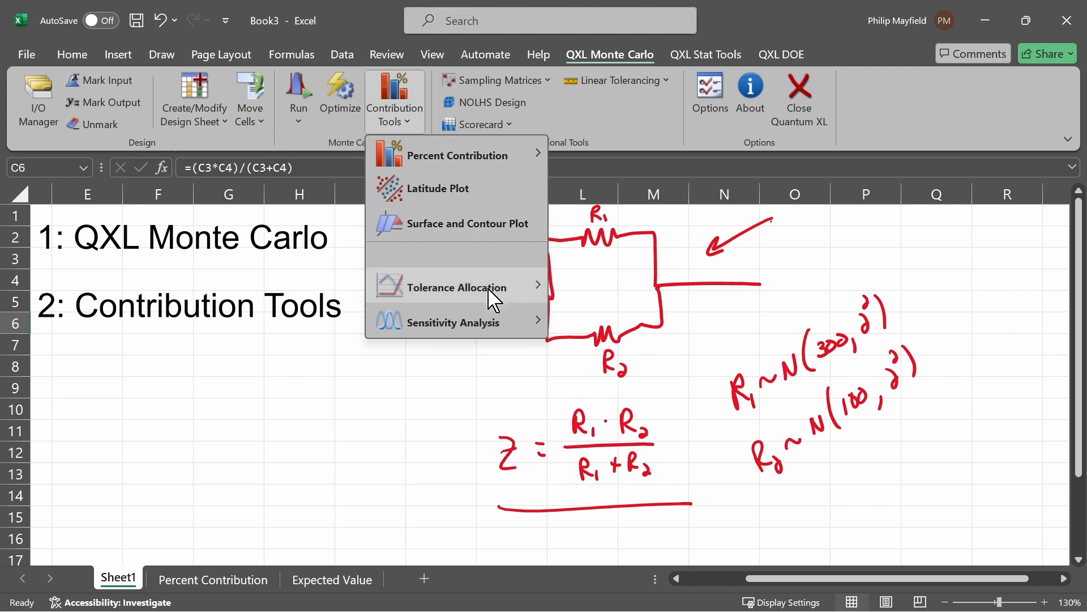
mouse_move(492, 299)
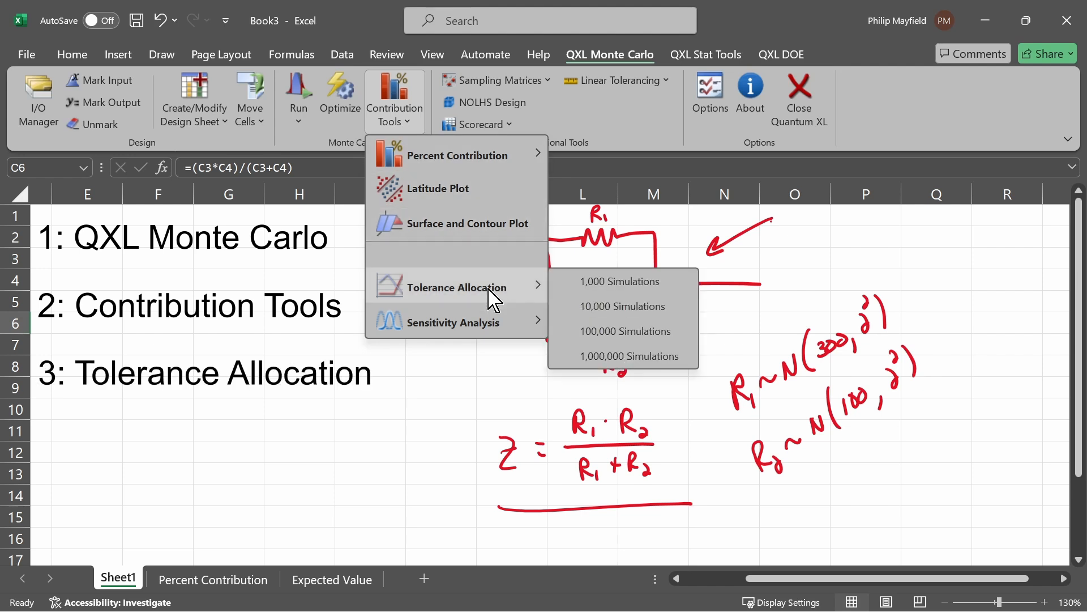
click(666, 357)
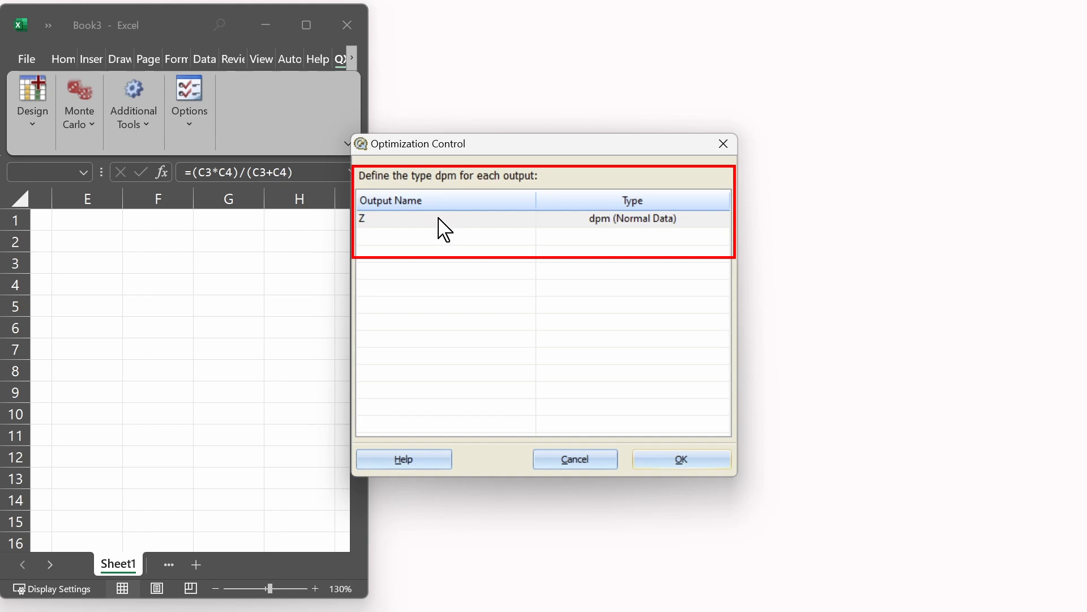
Step: Set the output Z's dpm type to dpm (Normal Data) and confirm the Optimization Control dialog
click(686, 220)
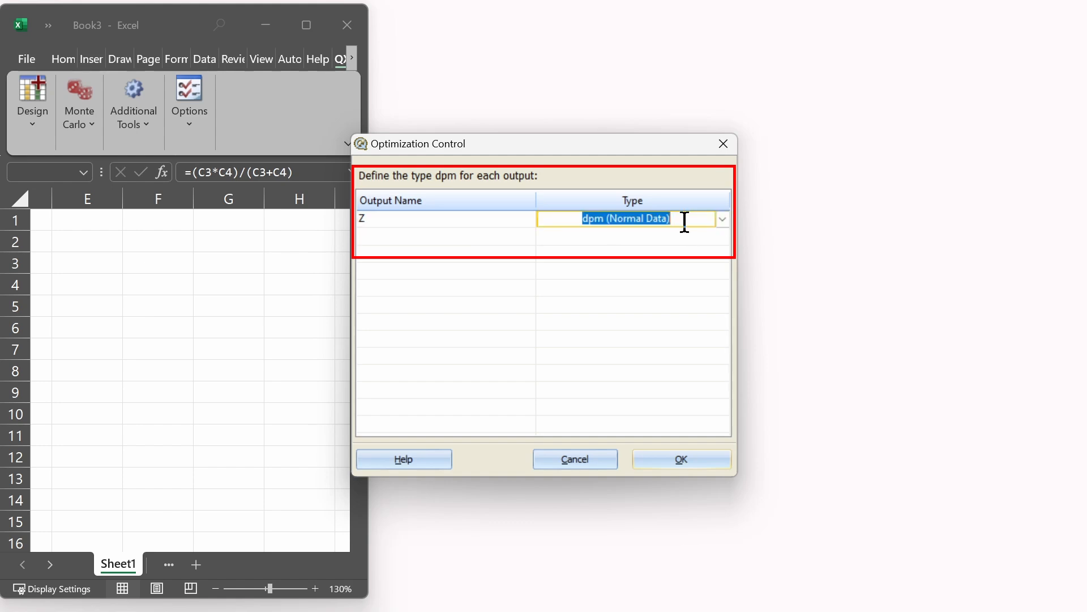
click(724, 220)
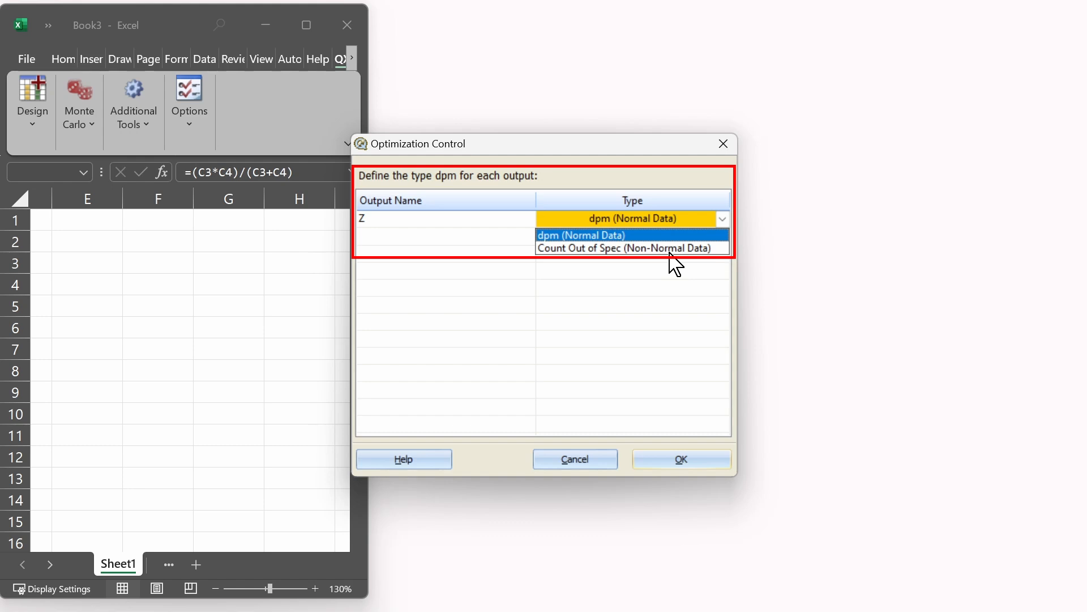
click(608, 233)
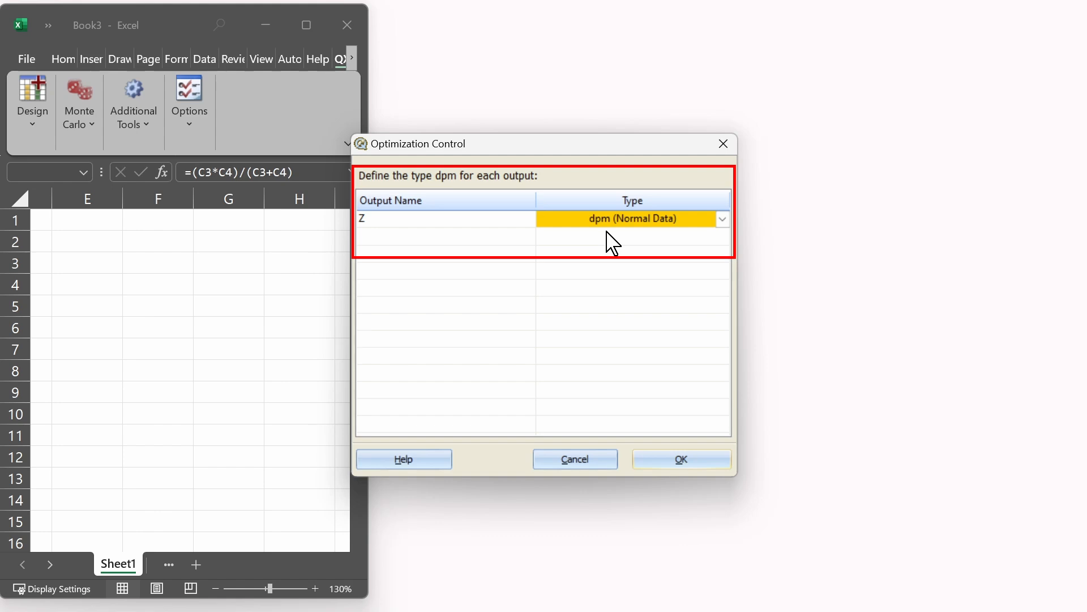
click(708, 462)
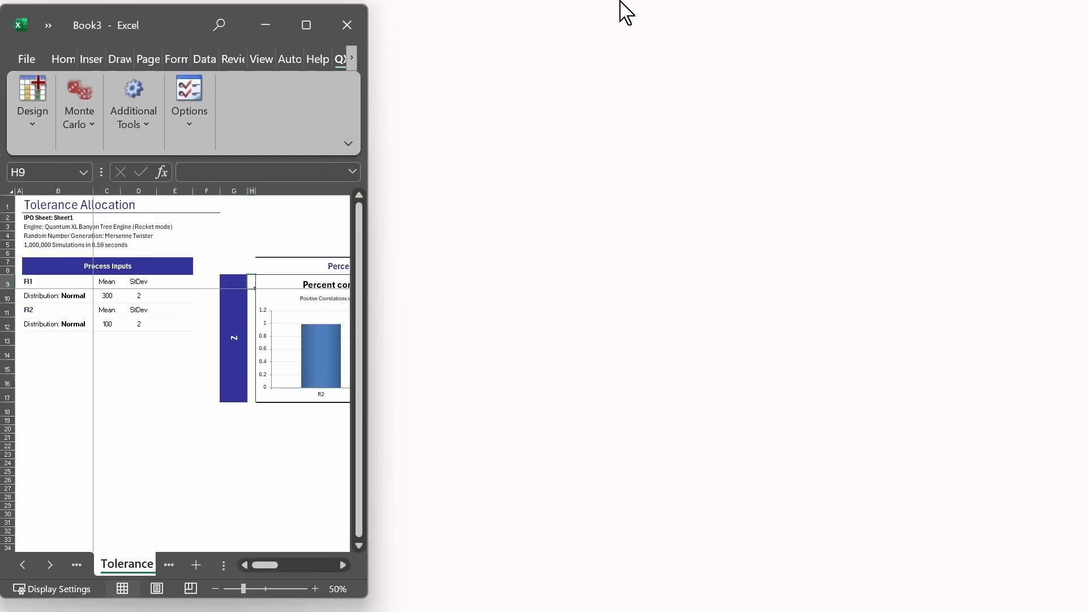
Step: Maximize the Excel window and draw an ink arrow pointing to the Tolerance Allocation sheet tab
click(308, 25)
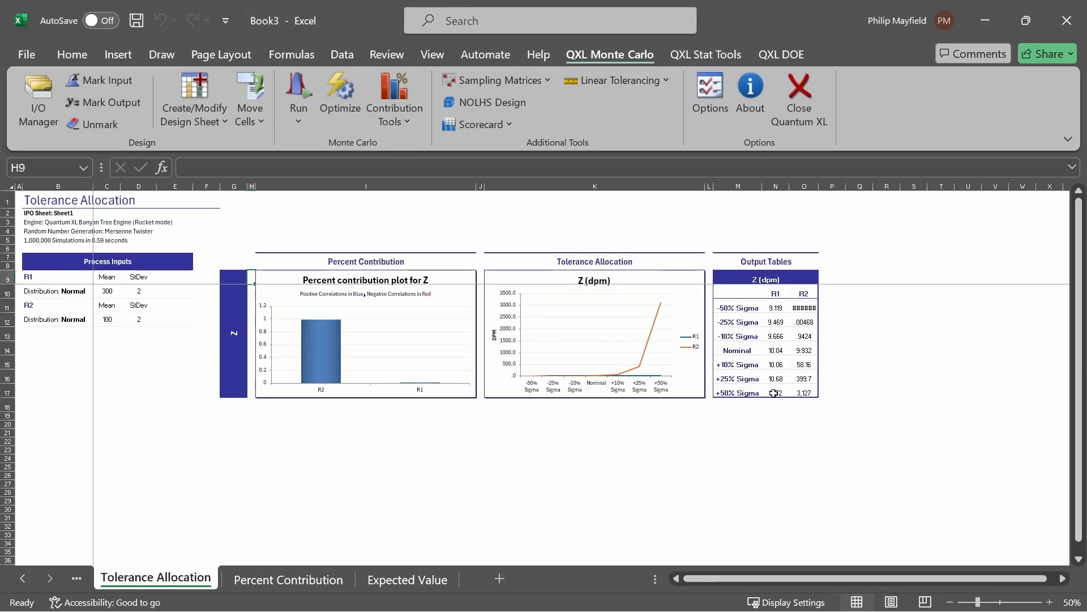
mouse_move(172, 465)
mouse_down()
mouse_move(168, 518)
mouse_move(179, 537)
mouse_up()
scroll(542, 425, down, 1)
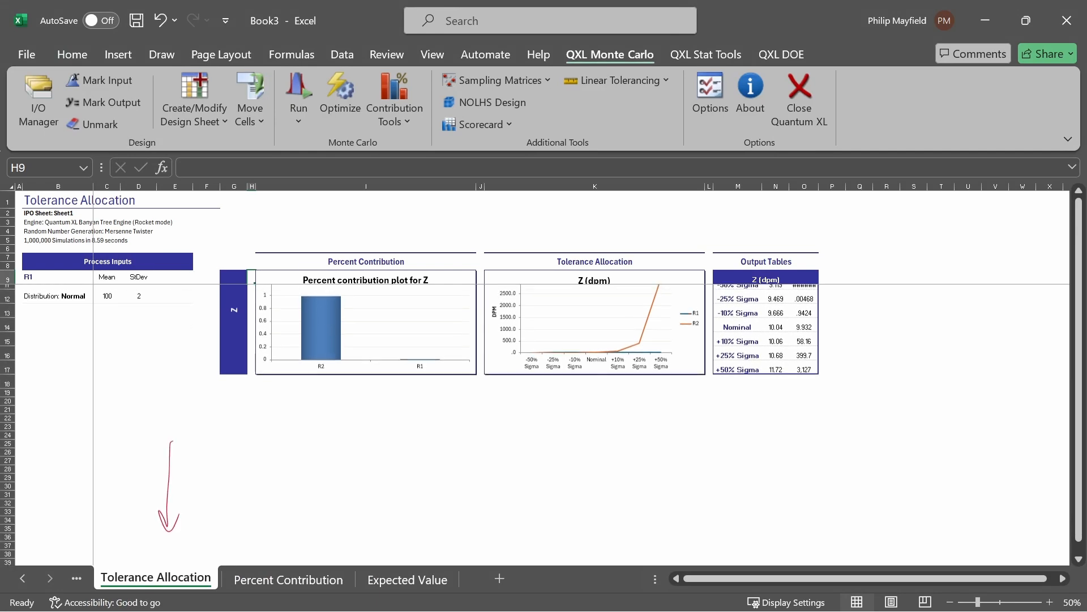
scroll(542, 425, up, 1)
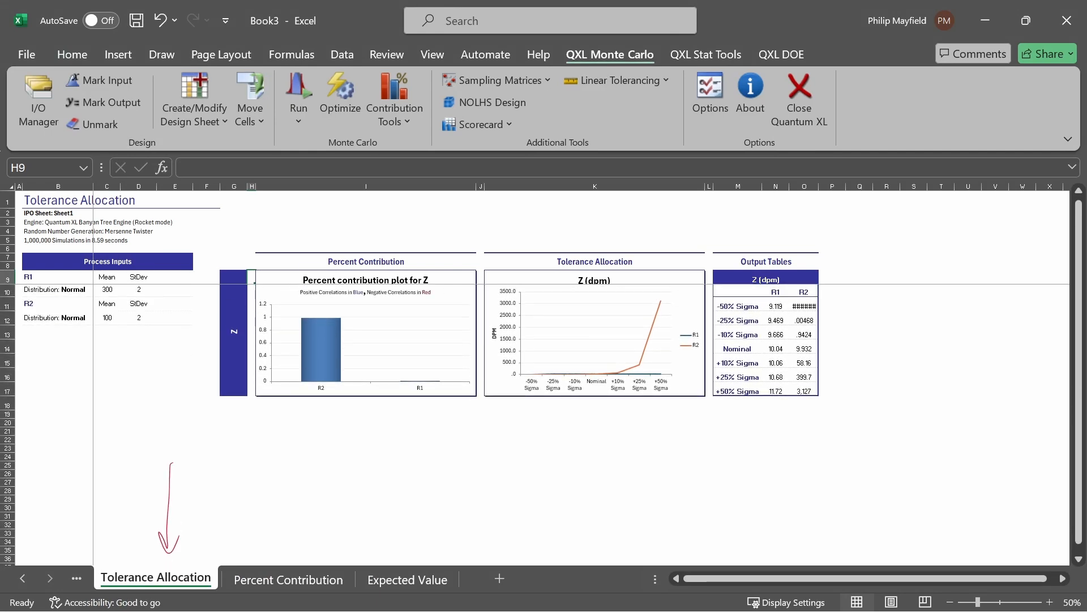
Step: On the Tolerance Allocation sheet, circle the Nominal output row, write R1 SD=2 and R2 SD=2 beside it, and underline its values
scroll(381, 433, up, 3)
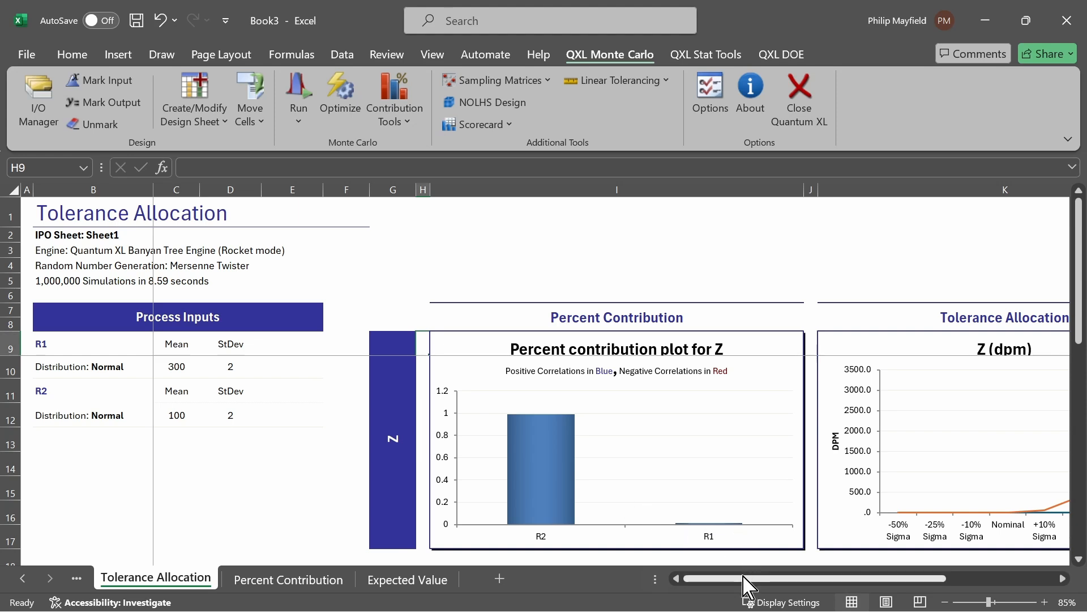
drag(737, 578, 915, 595)
drag(1026, 185, 1039, 185)
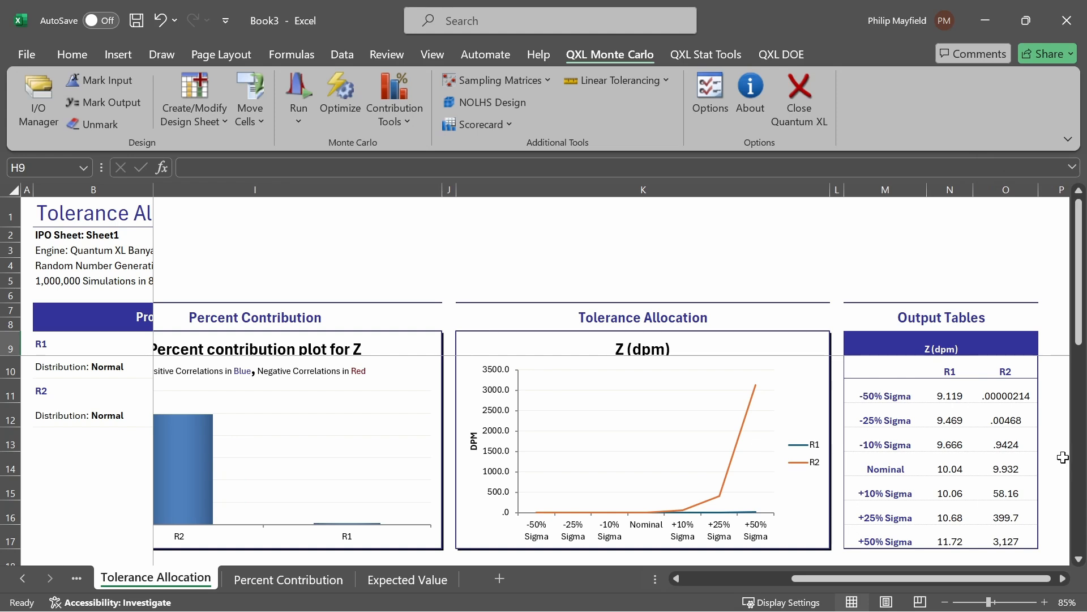
mouse_move(864, 470)
mouse_down()
mouse_move(908, 465)
mouse_move(863, 463)
mouse_move(872, 477)
mouse_move(742, 363)
mouse_move(755, 248)
mouse_move(778, 268)
mouse_move(803, 218)
mouse_move(815, 231)
mouse_up()
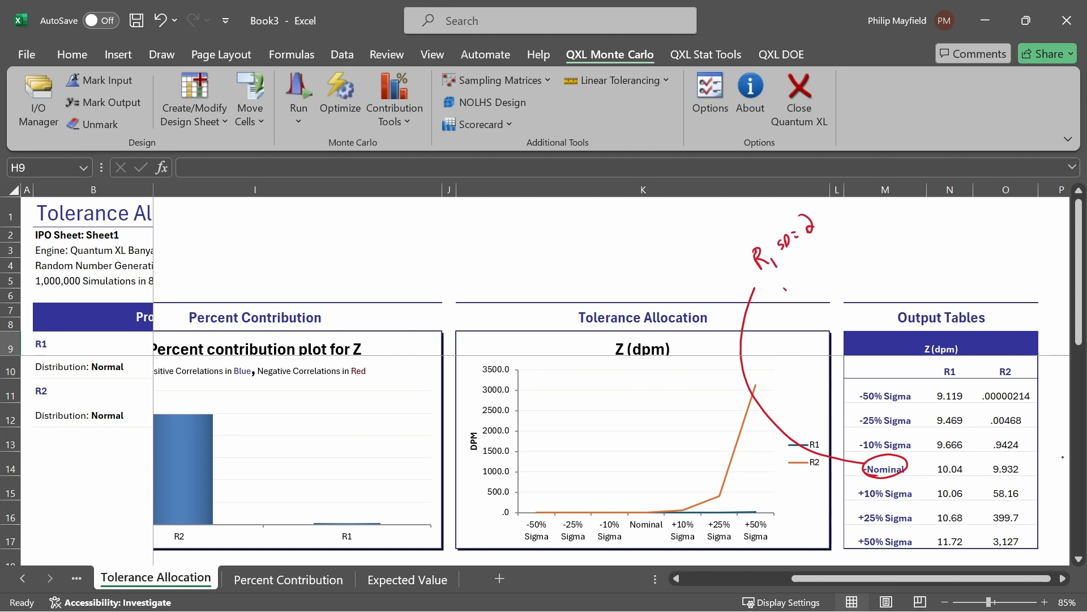
mouse_move(783, 275)
mouse_down()
mouse_move(803, 294)
mouse_move(817, 271)
mouse_up()
drag(821, 258, 838, 253)
drag(938, 477, 1018, 475)
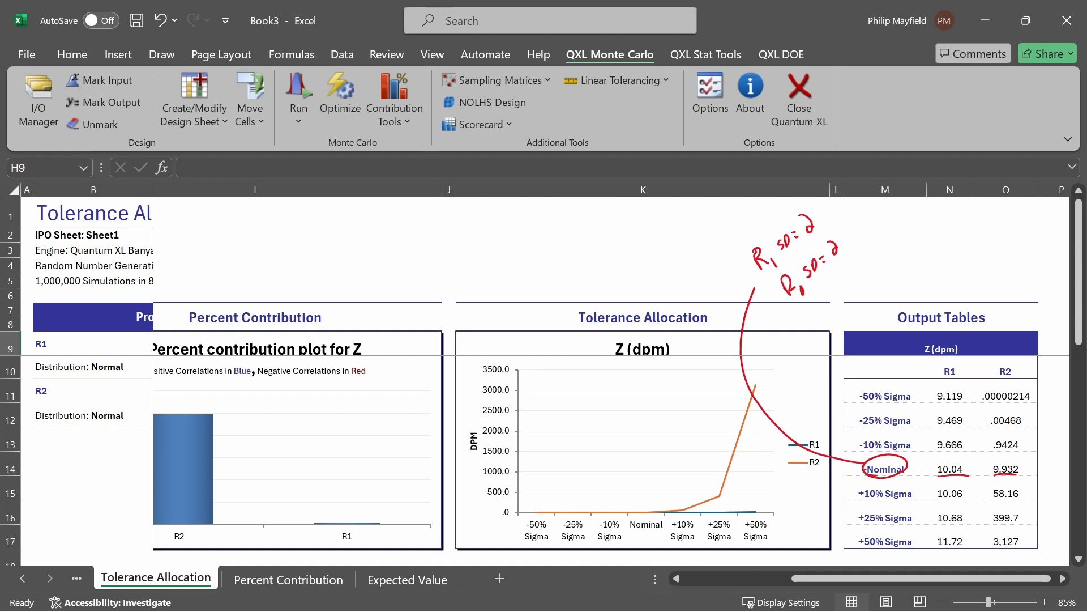
Step: Write R1 SD=1 above the output table, arrow it to the R1 column, and circle the -50% Sigma row and its R1 value
drag(957, 241, 954, 352)
mouse_move(865, 451)
mouse_down()
mouse_move(892, 452)
mouse_move(887, 400)
mouse_move(922, 397)
mouse_move(875, 409)
mouse_move(895, 265)
mouse_up()
drag(904, 238, 914, 256)
drag(917, 249, 936, 221)
drag(939, 225, 944, 222)
drag(939, 228, 953, 225)
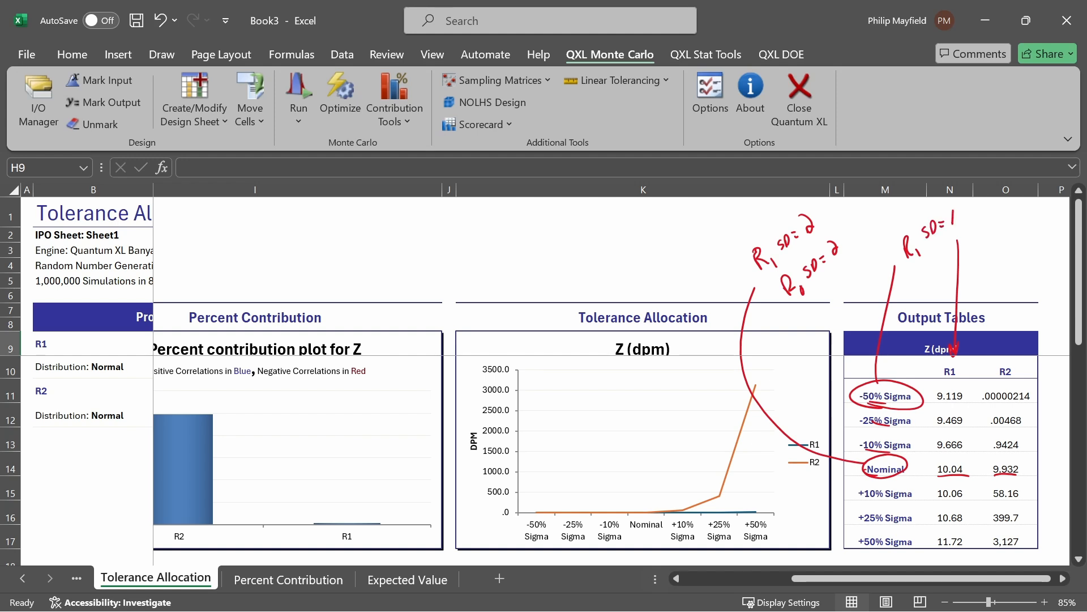
drag(942, 385, 936, 398)
drag(965, 468, 963, 404)
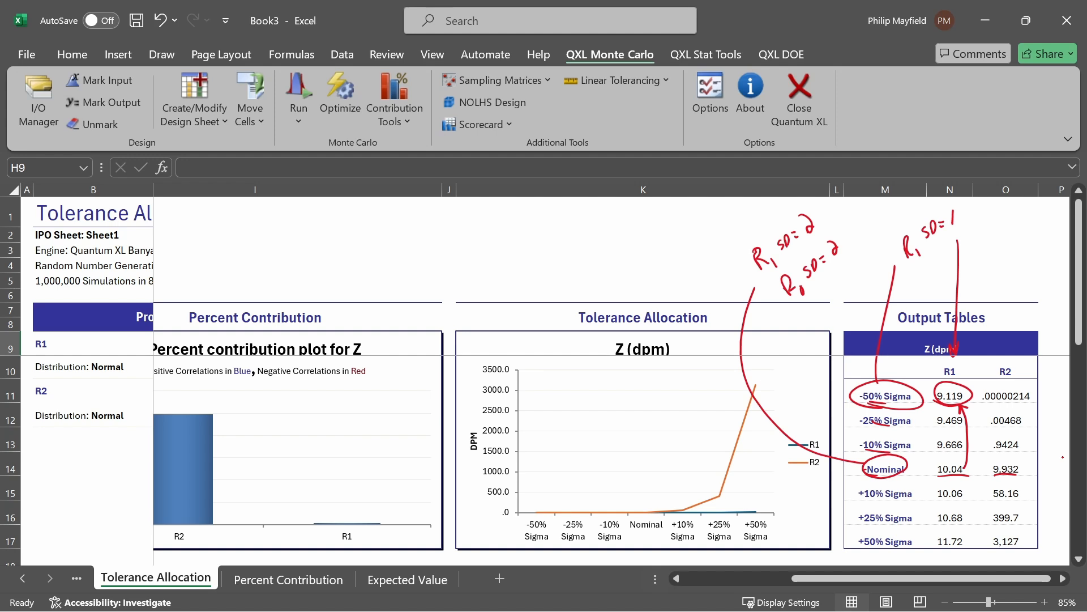
Step: Write R1 SD=3 beside the +50% Sigma row, circle its R1 value 11.72, and draw a connecting arrow
mouse_move(861, 500)
mouse_down()
mouse_move(897, 504)
mouse_move(887, 551)
mouse_up()
drag(812, 559, 852, 544)
mouse_move(791, 531)
mouse_down()
mouse_move(793, 545)
mouse_move(804, 542)
mouse_move(822, 517)
mouse_up()
mouse_move(825, 515)
mouse_down()
mouse_move(841, 512)
mouse_move(836, 521)
mouse_up()
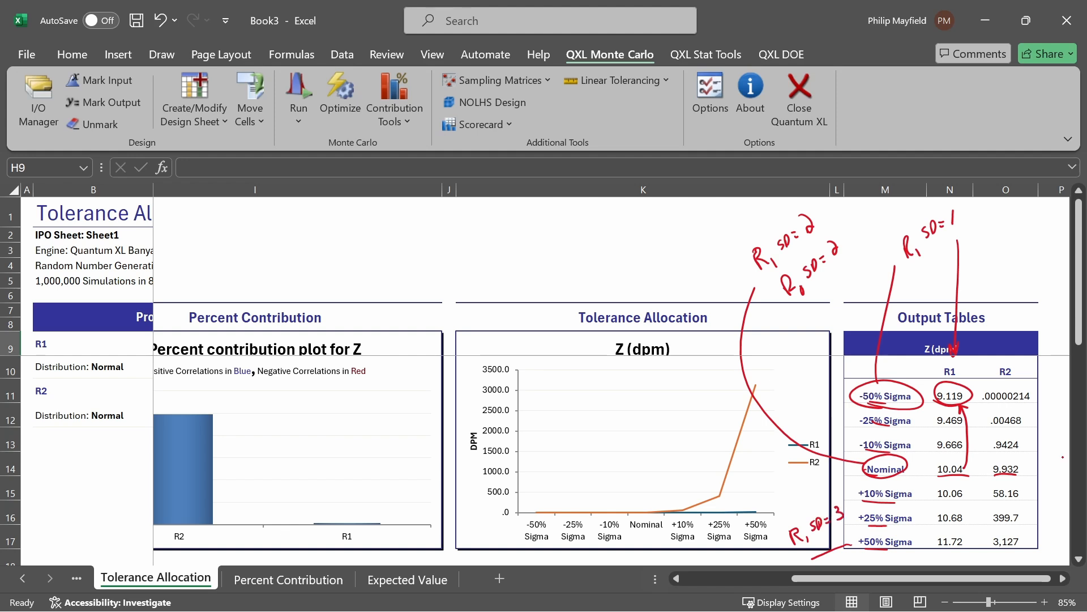
drag(937, 550, 963, 553)
mouse_move(952, 547)
mouse_down()
mouse_move(937, 356)
mouse_move(816, 226)
mouse_up()
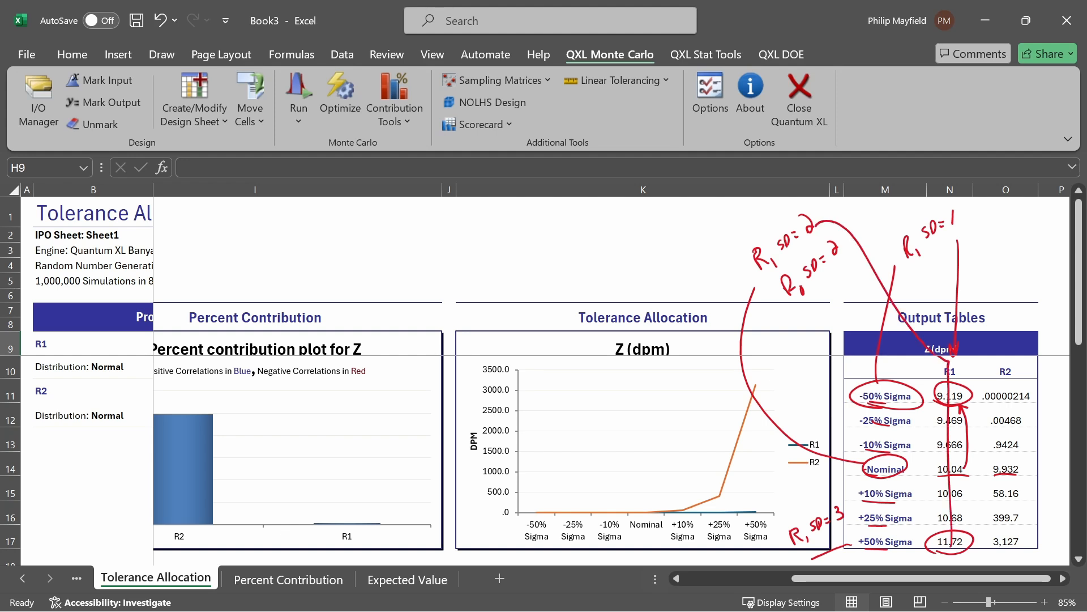
Step: Undo the last six ink annotations on the output table
key(ctrl+z)
key(ctrl+z)
key(ctrl+z)
key(ctrl+z)
key(ctrl+z)
key(ctrl+z)
key(ctrl+z)
key(ctrl+z)
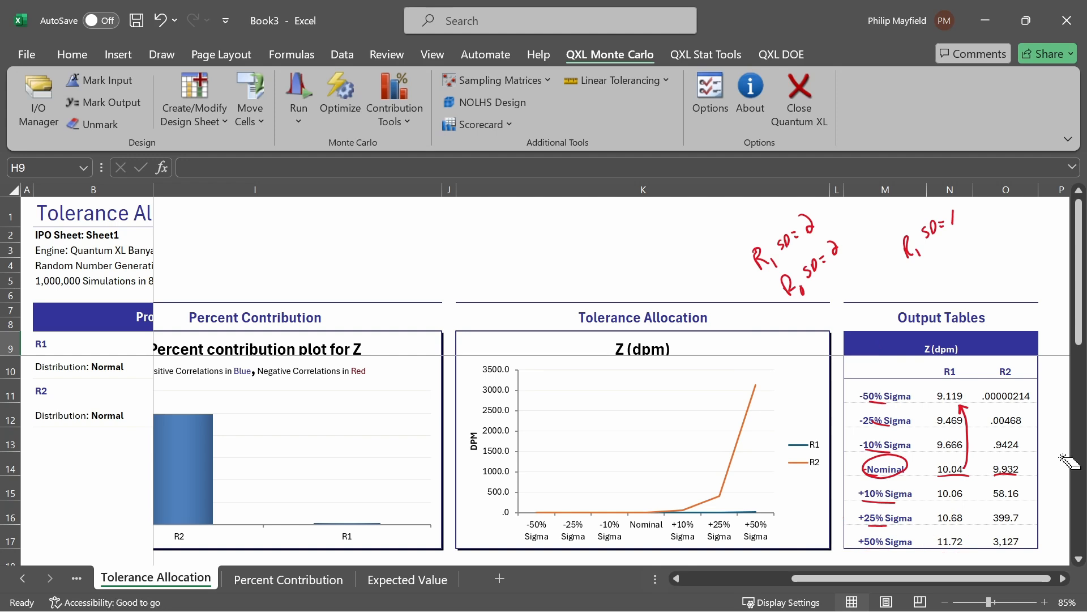
key(ctrl+z)
key(ctrl+z)
key(ctrl+z)
key(ctrl+z)
key(ctrl+z)
key(ctrl+z)
key(ctrl+z)
key(ctrl+z)
key(ctrl+z)
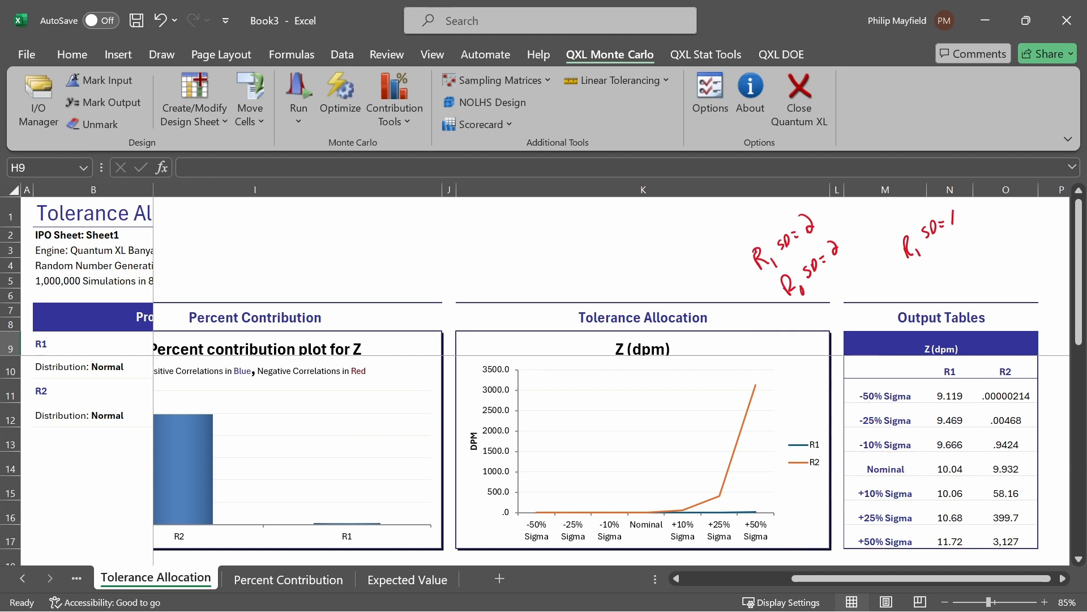
Step: Underline the Nominal and -50% Sigma rows, circle the R2 value .00000214, and write R2 SD=1 with an arrow to it
drag(867, 477, 906, 478)
drag(996, 479, 1021, 475)
drag(858, 403, 912, 399)
mouse_move(983, 408)
mouse_down()
mouse_move(1022, 373)
mouse_move(991, 407)
mouse_up()
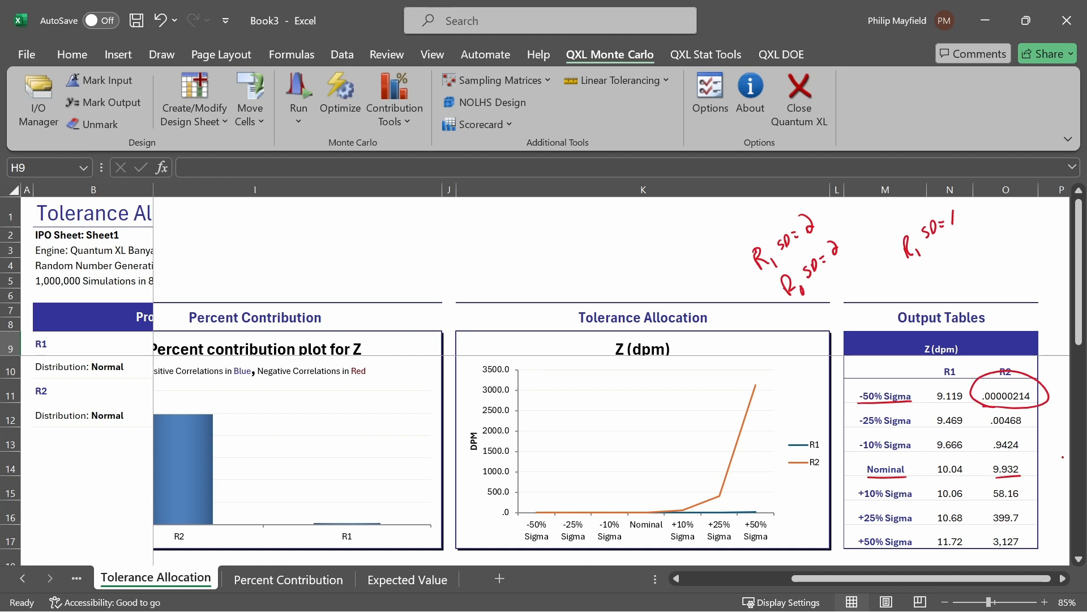
mouse_move(1003, 366)
mouse_down()
mouse_move(1002, 249)
mouse_move(1011, 256)
mouse_move(1034, 230)
mouse_up()
drag(1042, 218, 1041, 234)
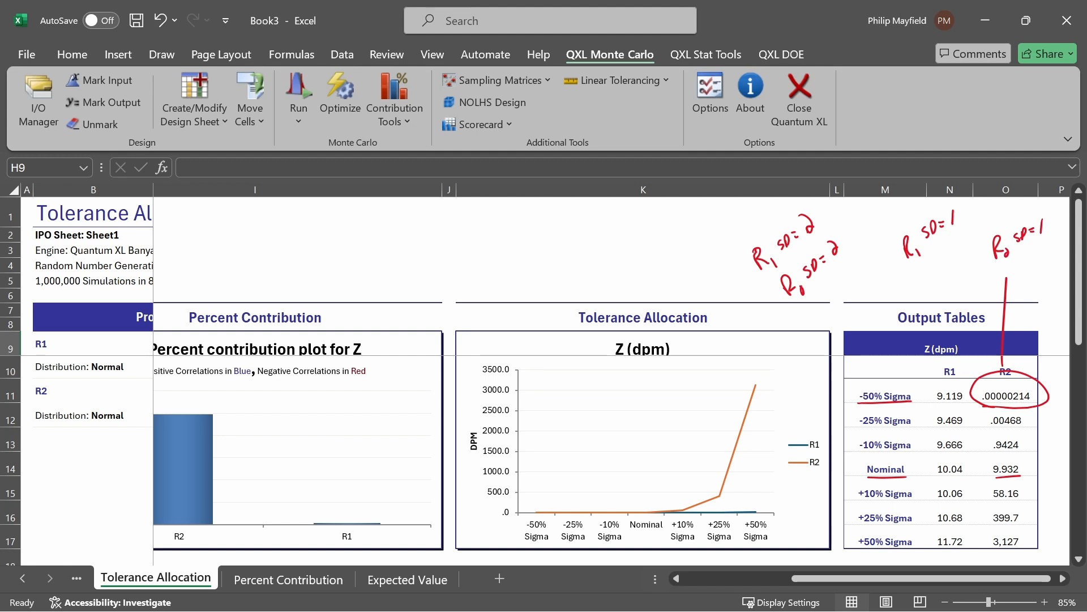
Step: Circle the +50% Sigma label and its R2 value 3,127, arrow down the R1 column, and loop an arrow to the chart
mouse_move(862, 553)
mouse_down()
mouse_move(911, 535)
mouse_move(869, 557)
mouse_up()
mouse_move(993, 552)
mouse_down()
mouse_move(1024, 529)
mouse_move(1000, 555)
mouse_up()
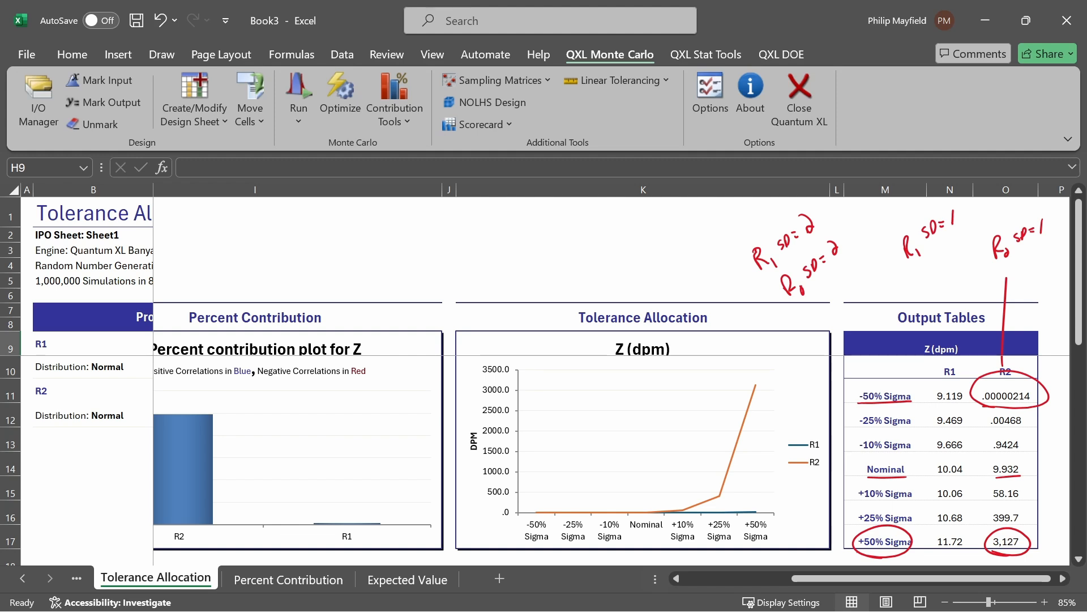
mouse_move(953, 265)
mouse_down()
mouse_move(949, 352)
mouse_move(957, 338)
mouse_up()
mouse_move(929, 342)
mouse_down()
mouse_move(839, 374)
mouse_move(832, 506)
mouse_move(784, 530)
mouse_move(803, 540)
mouse_up()
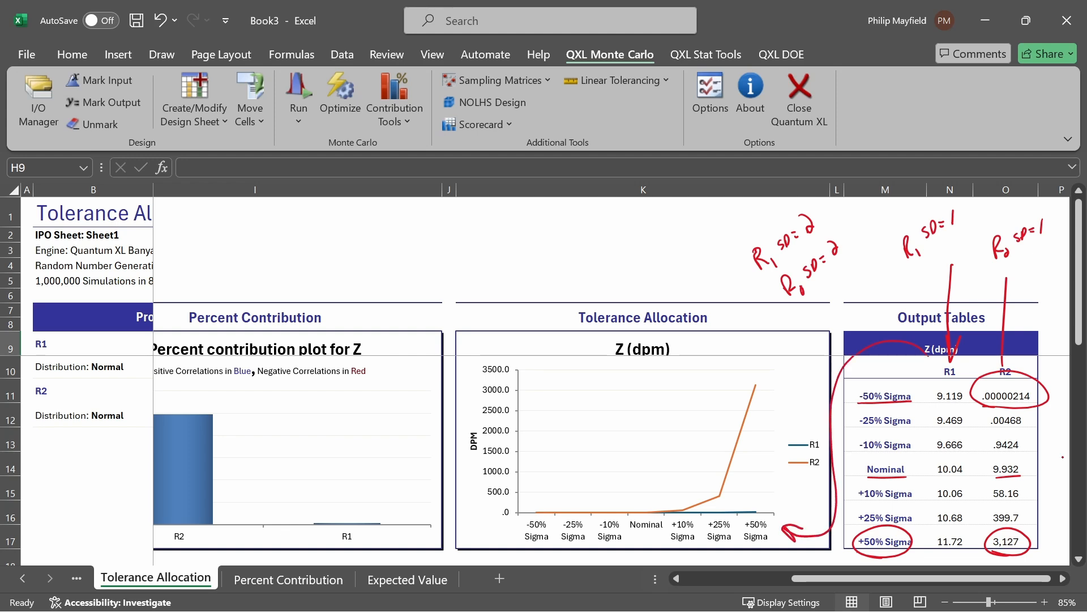
Step: On the allocation chart, circle the DPM axis label, underline the sigma labels, and arrow the R2 curve to the R2 contribution bar
mouse_move(485, 449)
mouse_down()
mouse_move(479, 422)
mouse_move(480, 462)
mouse_up()
mouse_move(636, 533)
mouse_down()
mouse_move(655, 536)
mouse_move(613, 542)
mouse_up()
mouse_move(564, 545)
mouse_down()
mouse_move(579, 543)
mouse_move(538, 546)
mouse_up()
drag(682, 543, 689, 547)
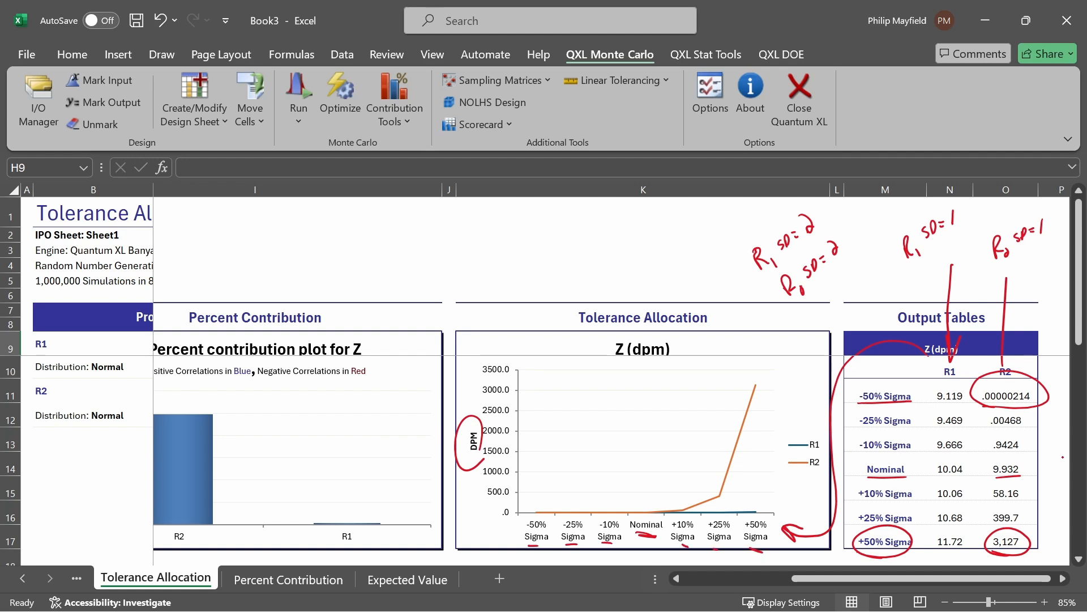
drag(785, 447, 748, 509)
mouse_move(744, 498)
mouse_down()
mouse_move(769, 460)
mouse_move(754, 406)
mouse_move(761, 409)
mouse_up()
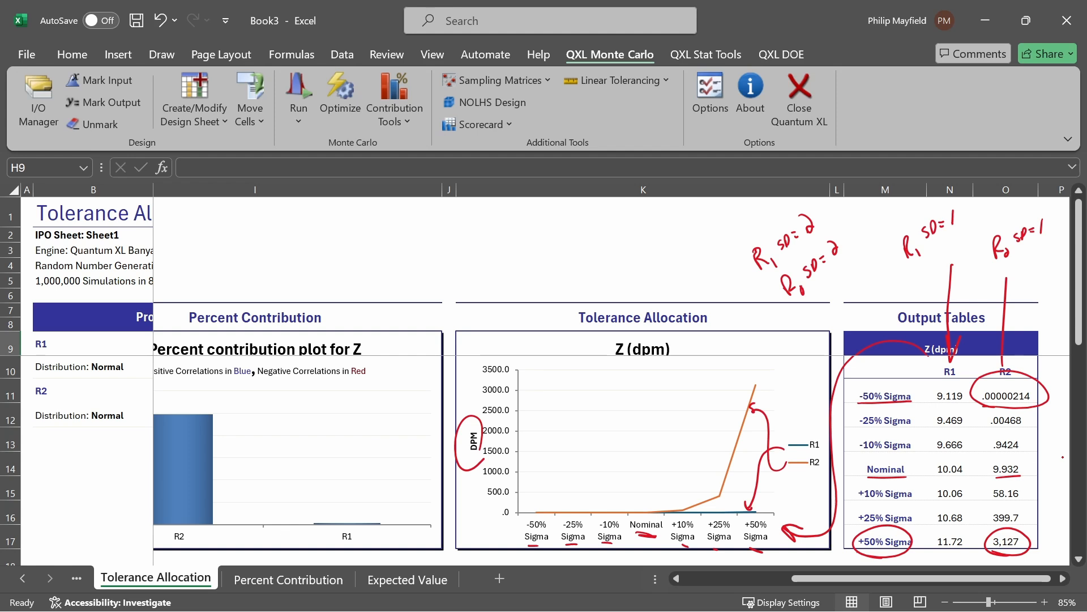
mouse_move(727, 357)
mouse_down()
mouse_move(736, 369)
mouse_move(242, 439)
mouse_move(271, 430)
mouse_up()
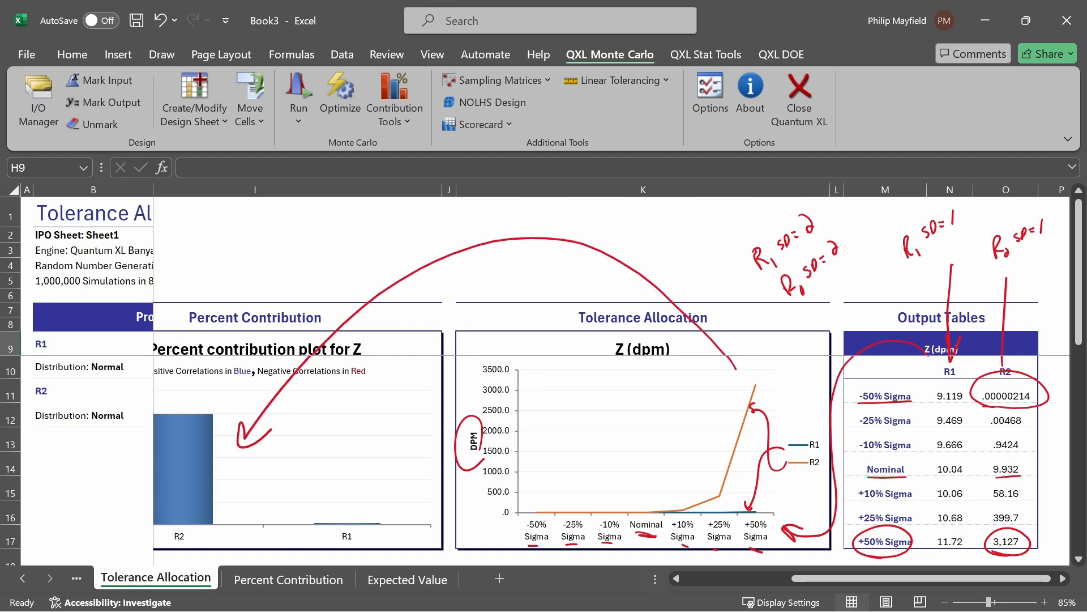
scroll(611, 371, left, 3)
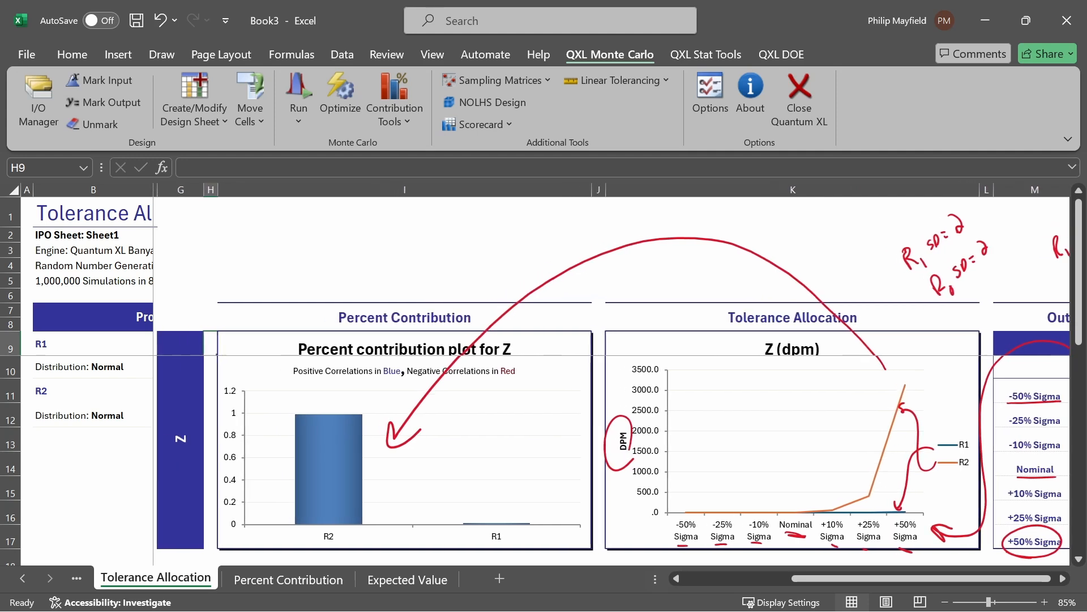